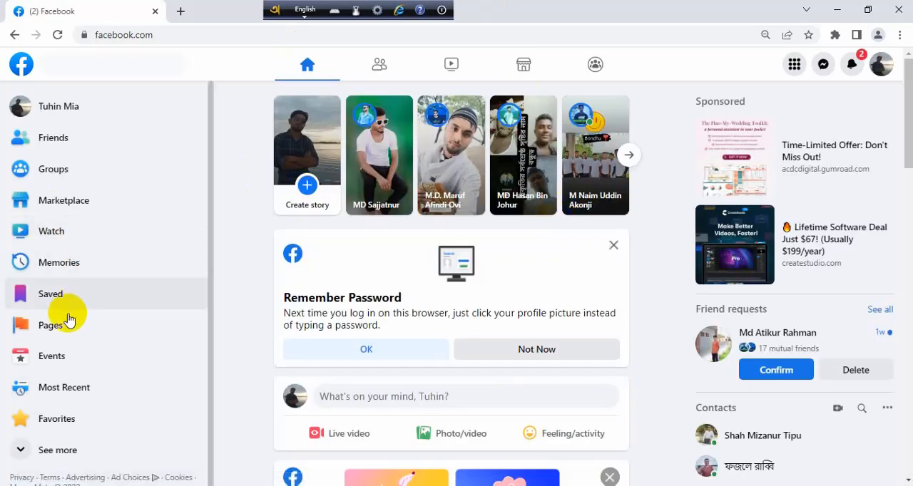
- Start creating a new Facebook Page from the Pages section and name it Bizzband
{"action": "left_click", "coordinate": [66, 327]}
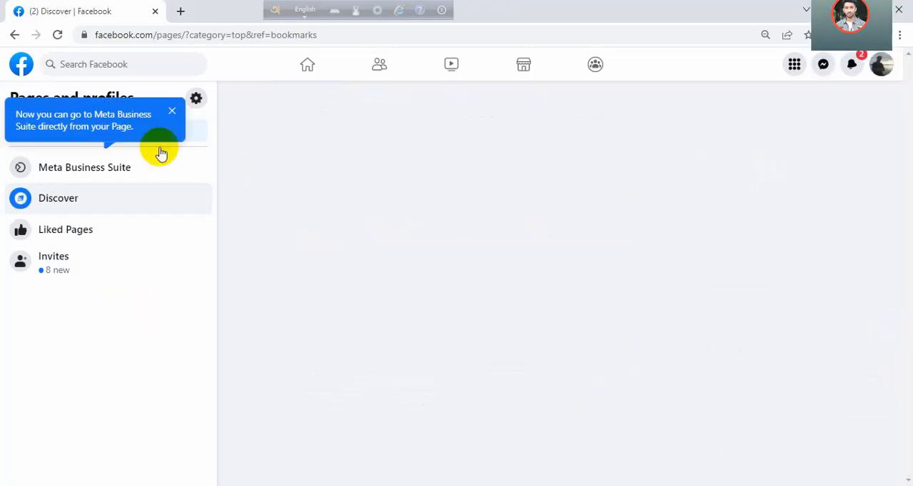
{"action": "left_click", "coordinate": [172, 111]}
{"action": "left_click", "coordinate": [127, 133]}
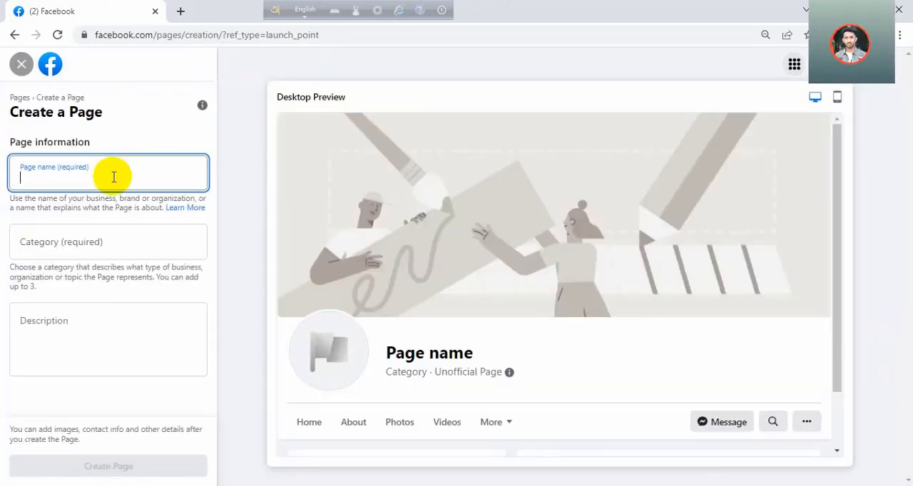
{"action": "type", "text": "Bizzband"}
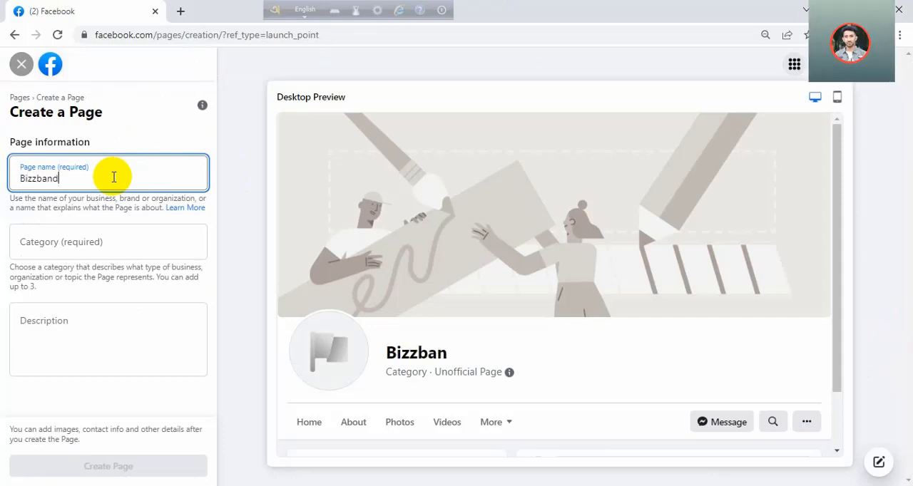
{"action": "left_click", "coordinate": [115, 245]}
{"action": "type", "text": "em"}
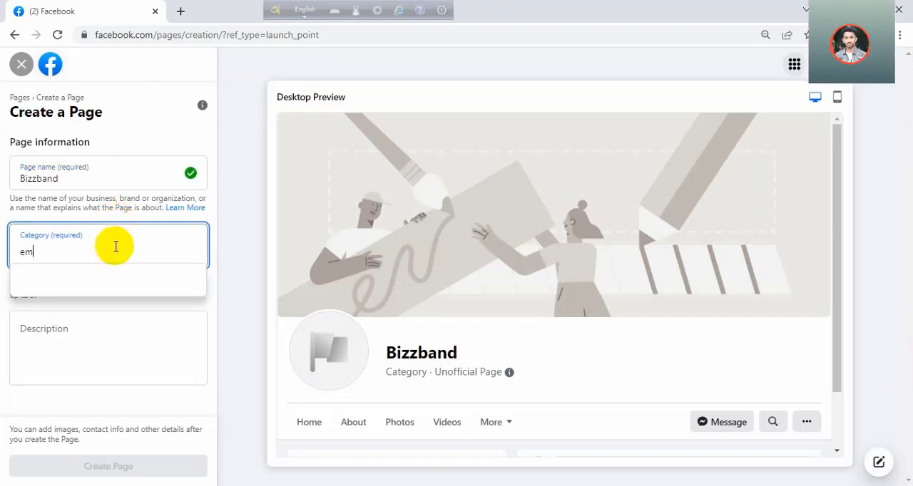
{"action": "left_click", "coordinate": [103, 279]}
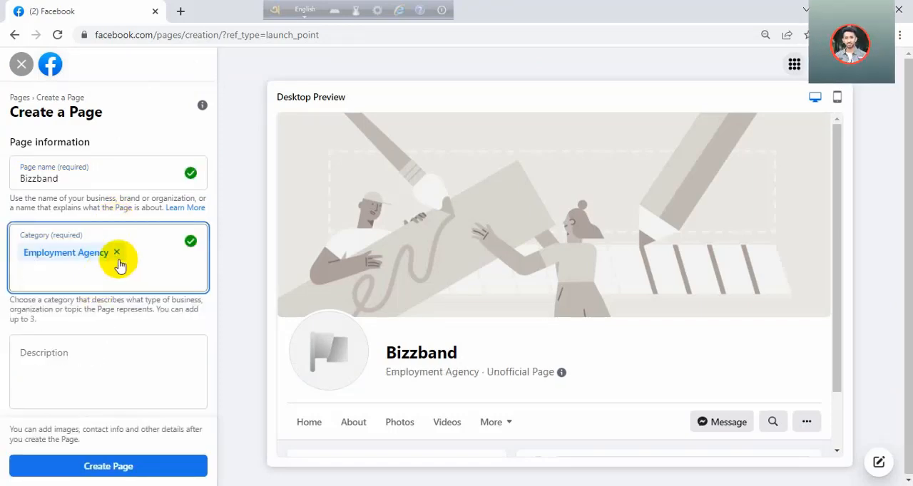
{"action": "left_click", "coordinate": [117, 254]}
- Set the Page category to Clothing (Brand)
{"action": "type", "text": "c"}
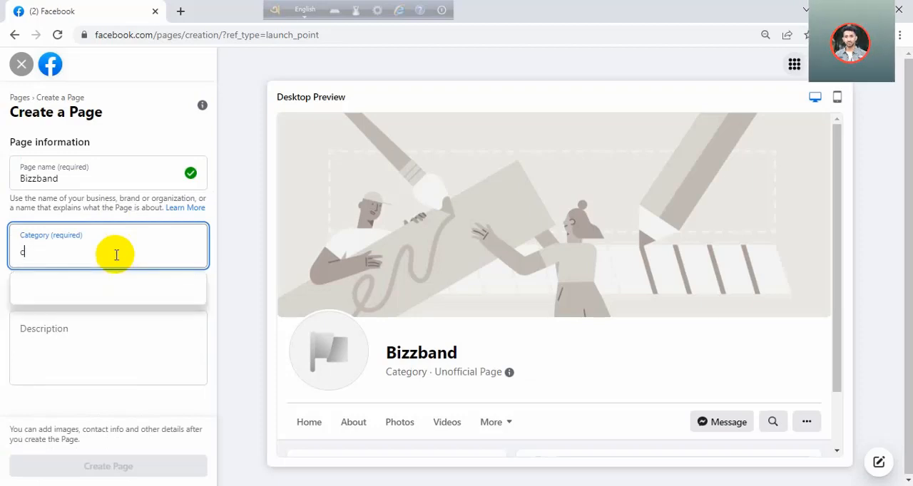
{"action": "type", "text": "loth"}
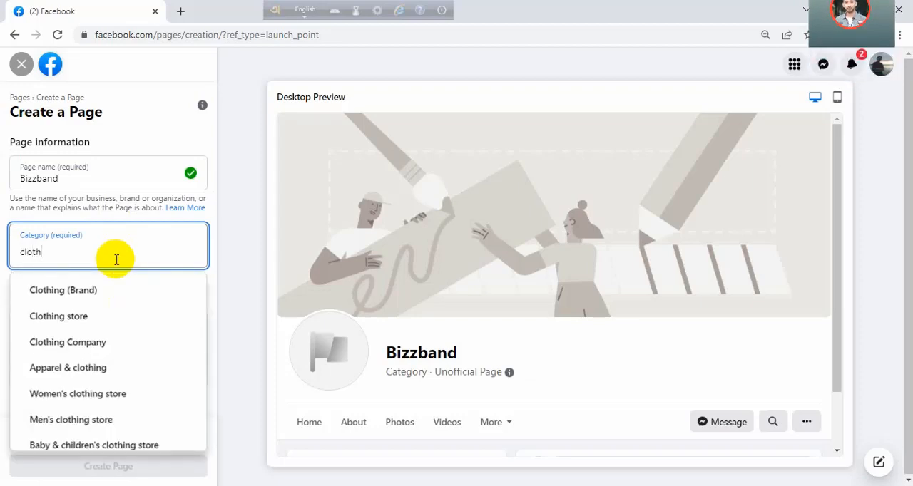
{"action": "left_click", "coordinate": [110, 293]}
- Enter the description "it's the most shoping page in bangladesh." and create the Page
{"action": "left_click", "coordinate": [102, 360]}
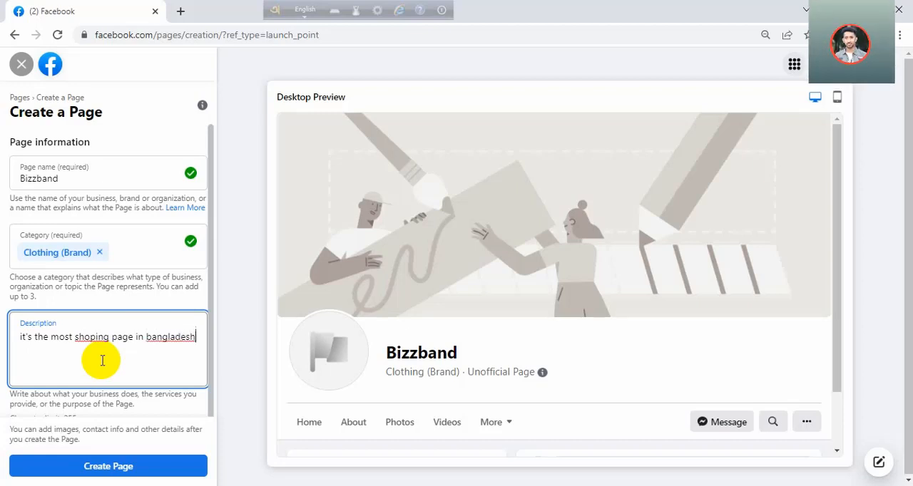
{"action": "type", "text": "."}
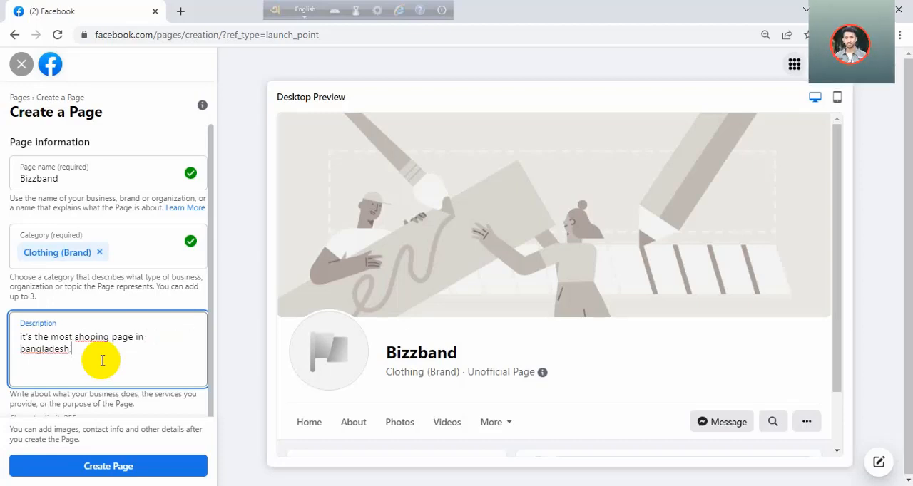
{"action": "left_click", "coordinate": [100, 463]}
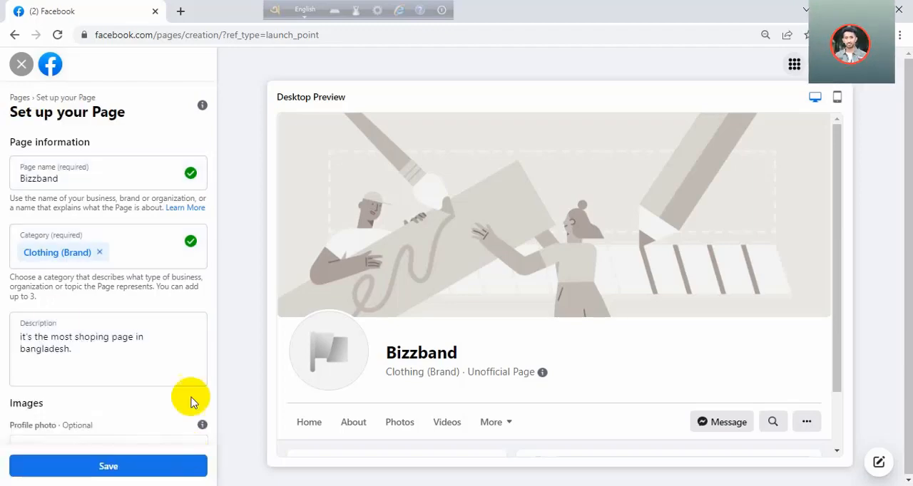
- Switch to the Word document and read through its checklist of what a Facebook page needs to avoid boost restrictions
{"action": "left_click_drag", "start_coordinate": [210, 200], "coordinate": [211, 347]}
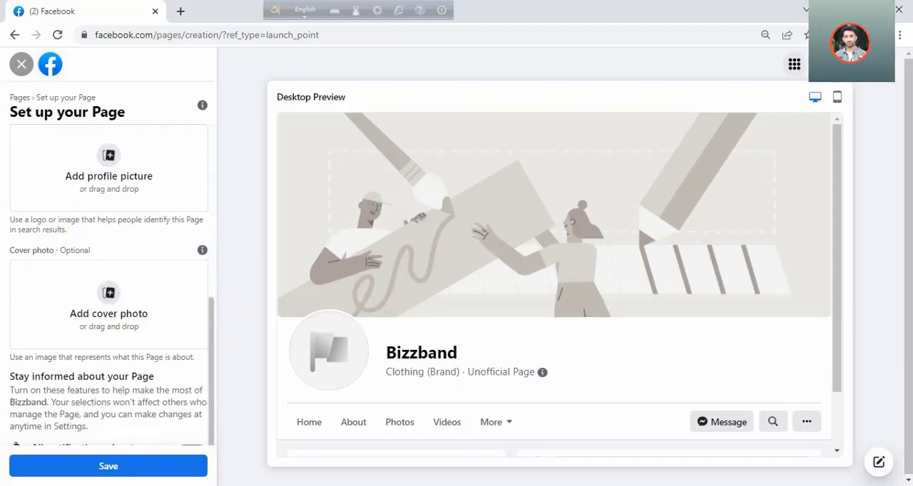
{"action": "key", "text": "alt+Tab"}
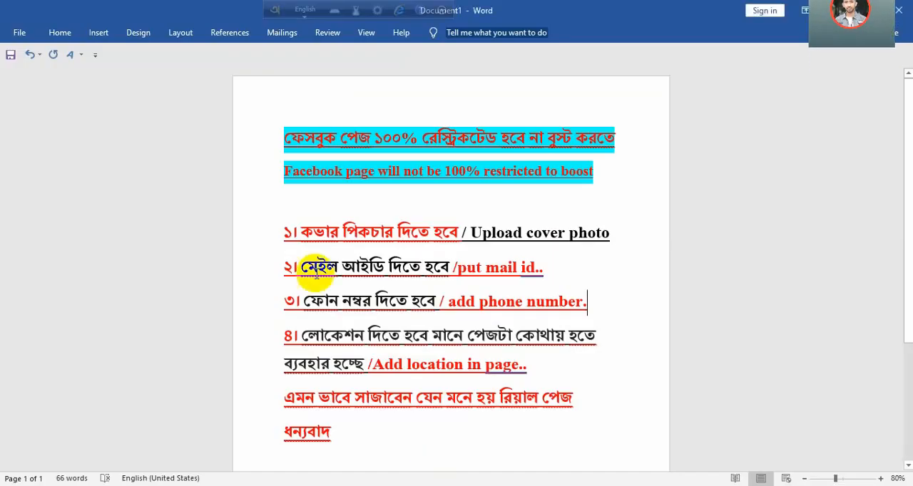
{"action": "left_click_drag", "start_coordinate": [283, 140], "coordinate": [621, 146]}
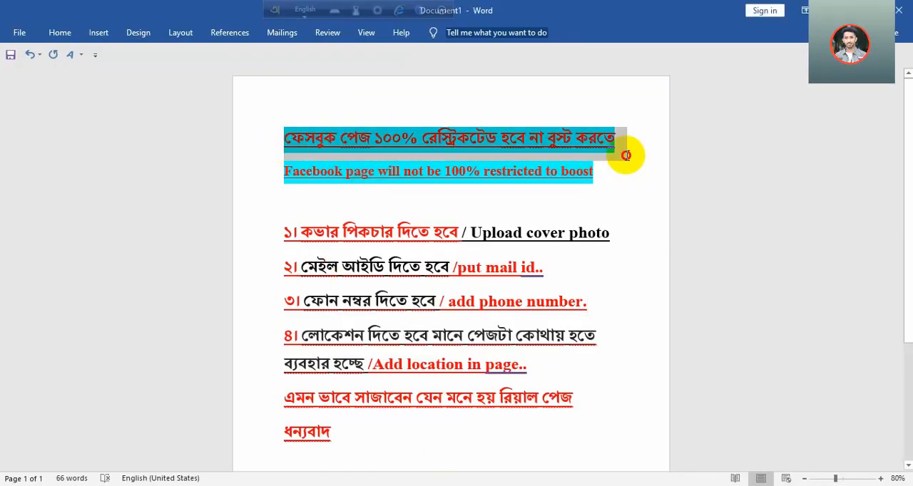
{"action": "left_click_drag", "start_coordinate": [289, 171], "coordinate": [583, 171]}
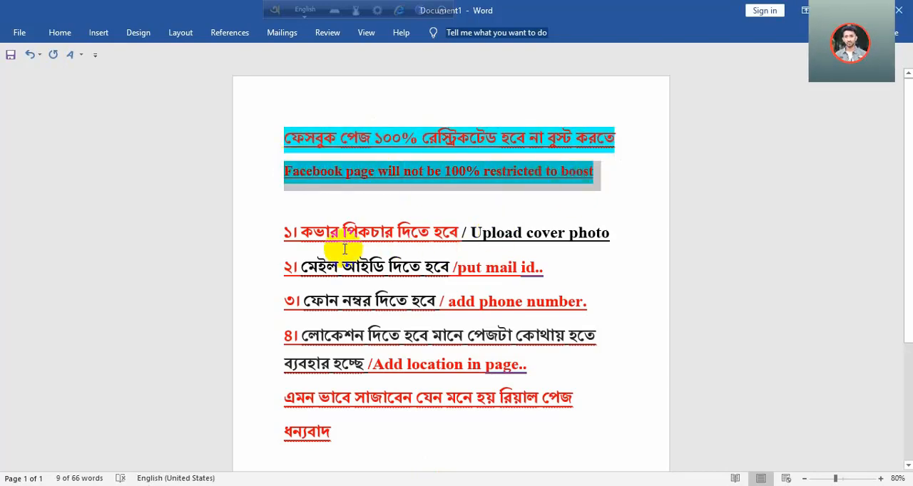
{"action": "left_click", "coordinate": [295, 231]}
{"action": "left_click_drag", "start_coordinate": [295, 232], "coordinate": [612, 233]}
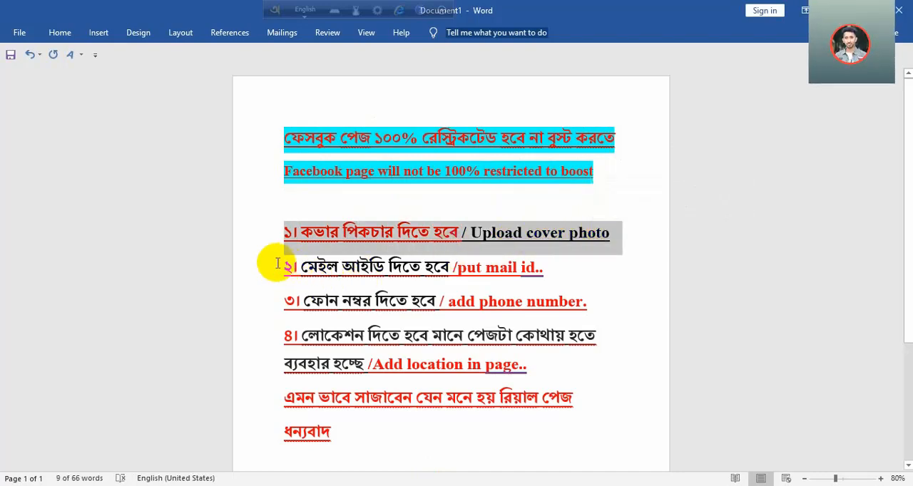
{"action": "left_click_drag", "start_coordinate": [284, 266], "coordinate": [555, 266]}
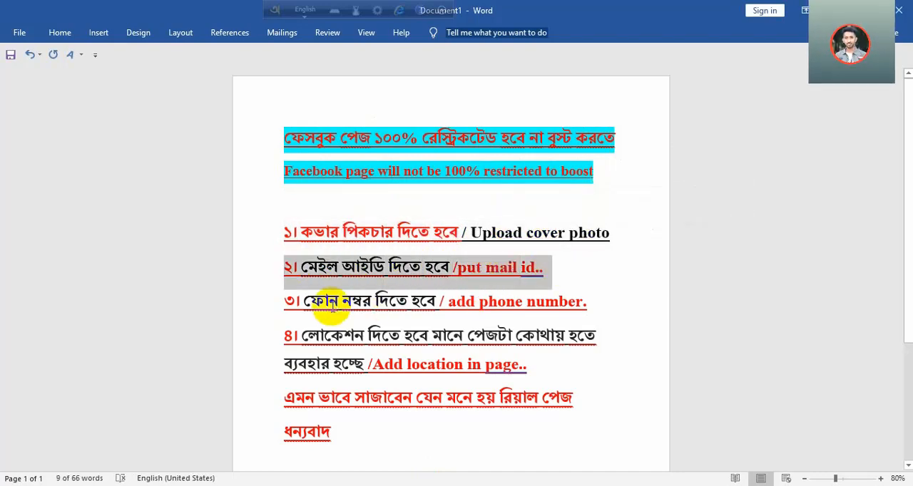
{"action": "left_click_drag", "start_coordinate": [284, 300], "coordinate": [589, 302]}
{"action": "left_click_drag", "start_coordinate": [280, 335], "coordinate": [609, 367]}
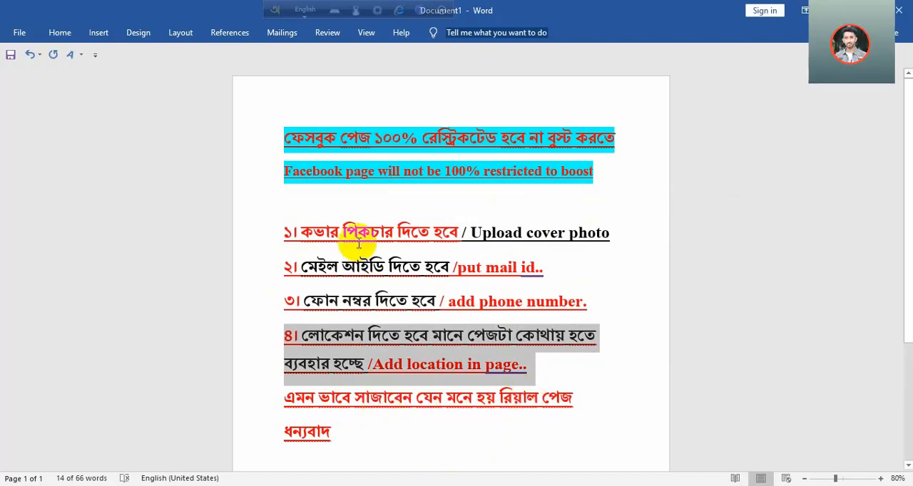
{"action": "left_click_drag", "start_coordinate": [295, 153], "coordinate": [350, 414]}
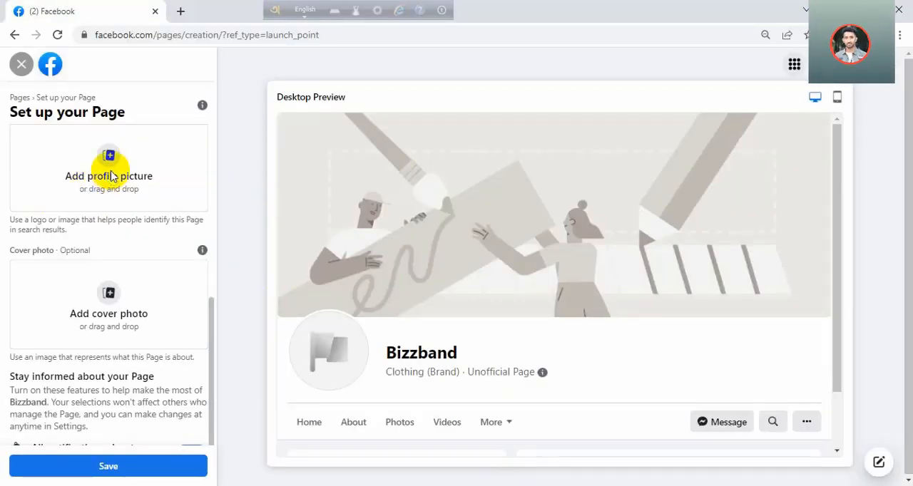
- Back in Facebook, add the gold B shield logo as profile picture and the yellow BIZZBAND banner as cover photo
{"action": "left_click", "coordinate": [111, 176]}
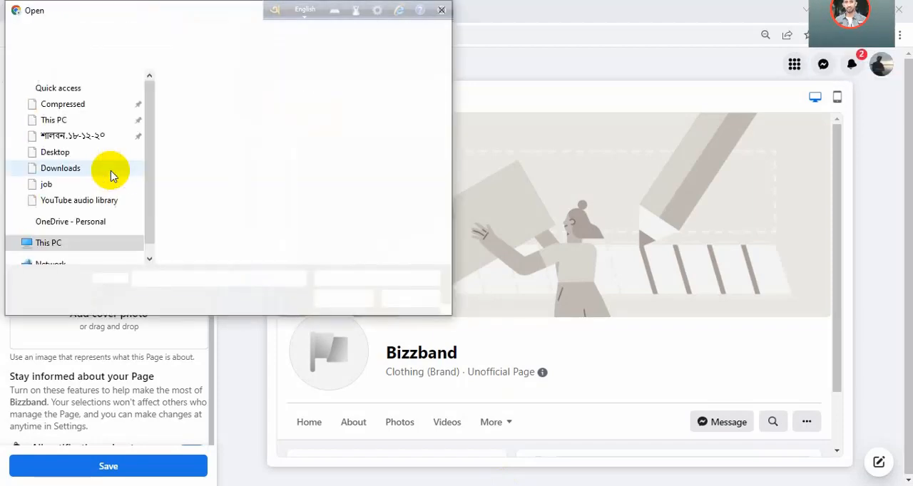
{"action": "left_click", "coordinate": [345, 298]}
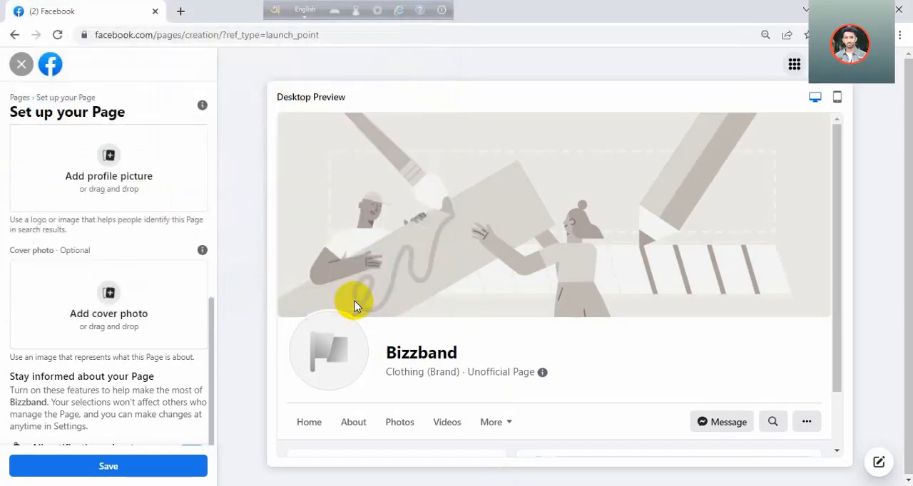
{"action": "left_click", "coordinate": [125, 298]}
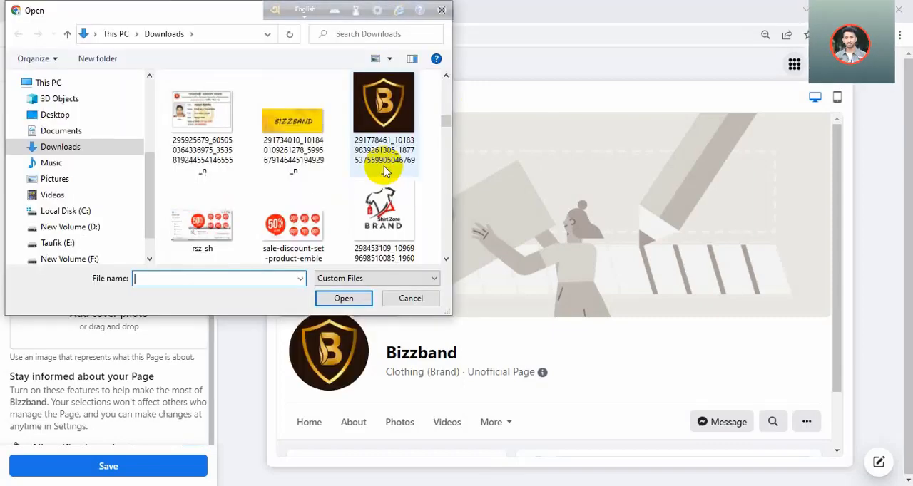
{"action": "left_click", "coordinate": [318, 120]}
{"action": "left_click", "coordinate": [344, 298]}
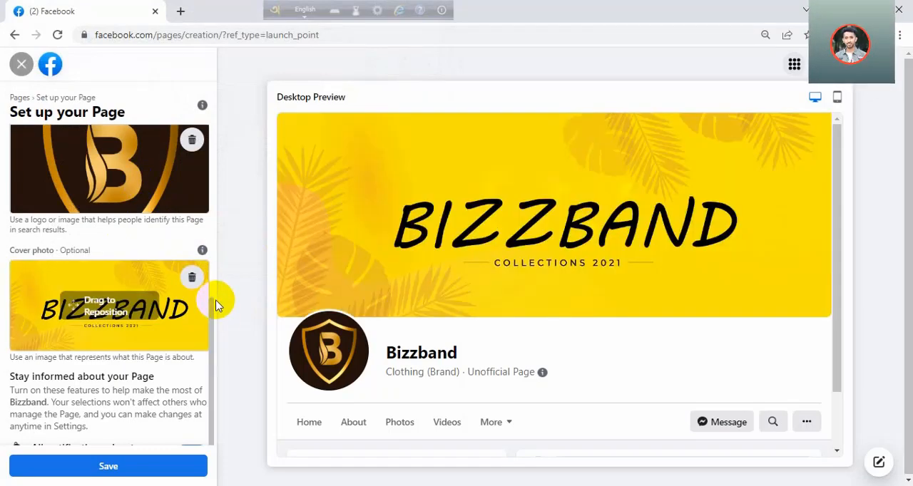
- Save the setup of the new Page with its images
{"action": "scroll", "coordinate": [210, 335], "scroll_direction": "down", "scroll_amount": 1}
{"action": "left_click_drag", "start_coordinate": [210, 364], "coordinate": [204, 401]}
{"action": "left_click", "coordinate": [100, 465]}
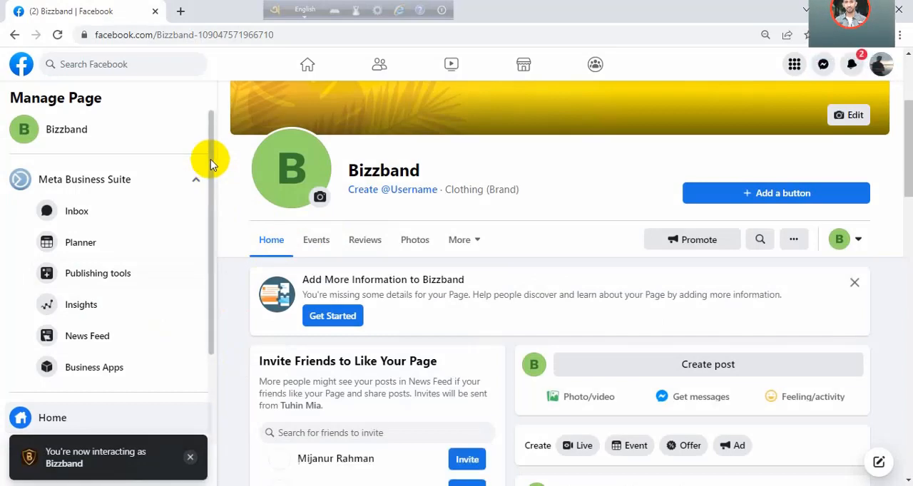
- Dismiss the Page notification and open the Page Info section of the Bizzband Page's settings
{"action": "left_click_drag", "start_coordinate": [210, 159], "coordinate": [198, 371]}
{"action": "left_click", "coordinate": [190, 455]}
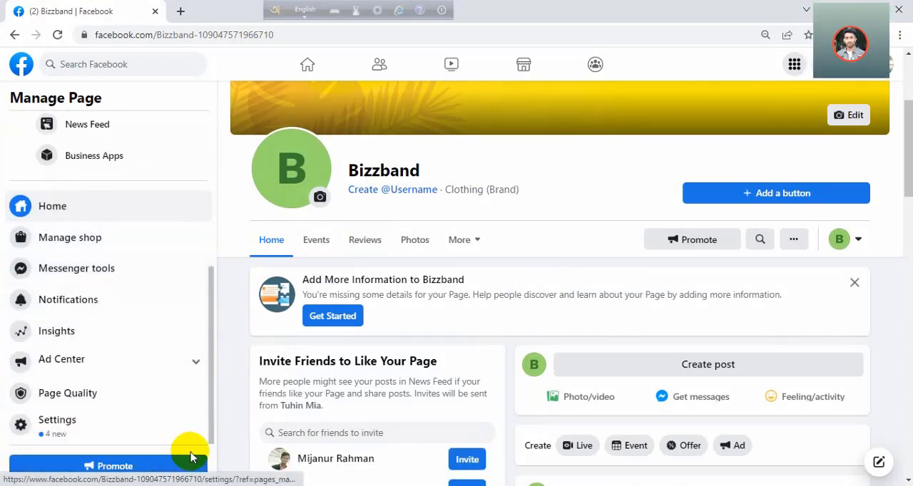
{"action": "left_click", "coordinate": [90, 431]}
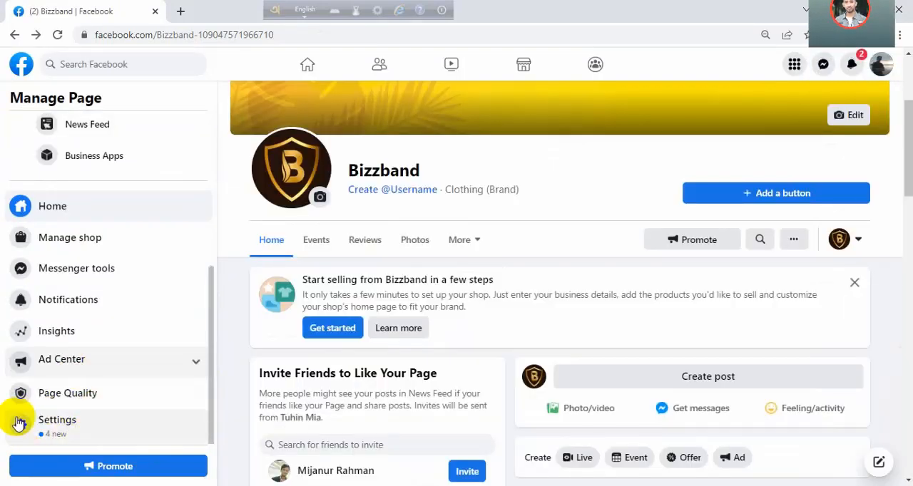
{"action": "left_click", "coordinate": [54, 428]}
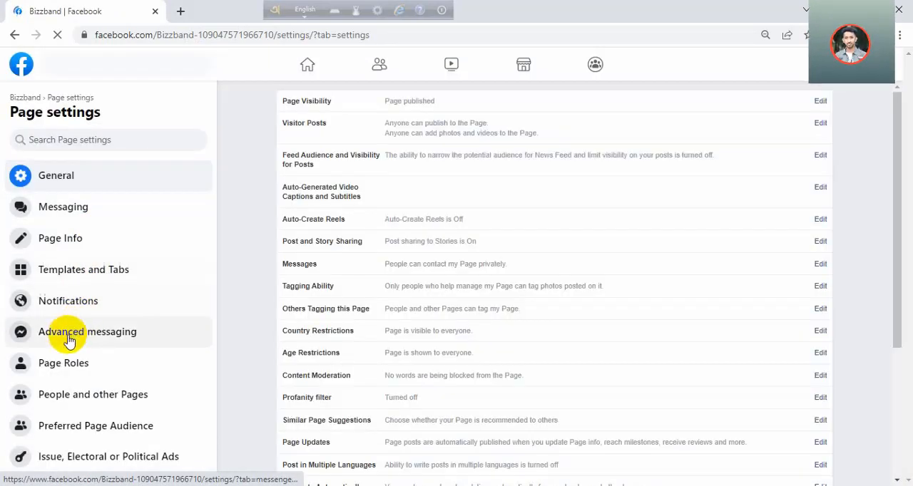
{"action": "left_click", "coordinate": [47, 244]}
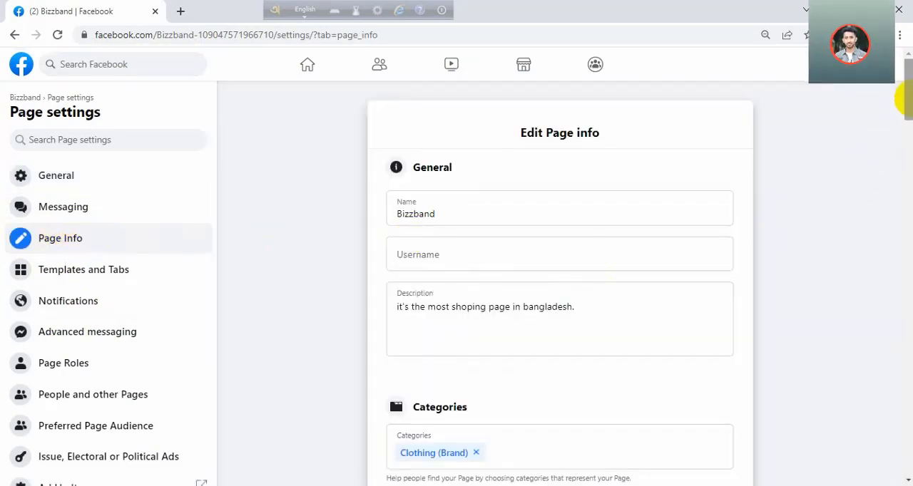
{"action": "left_click_drag", "start_coordinate": [907, 108], "coordinate": [910, 159]}
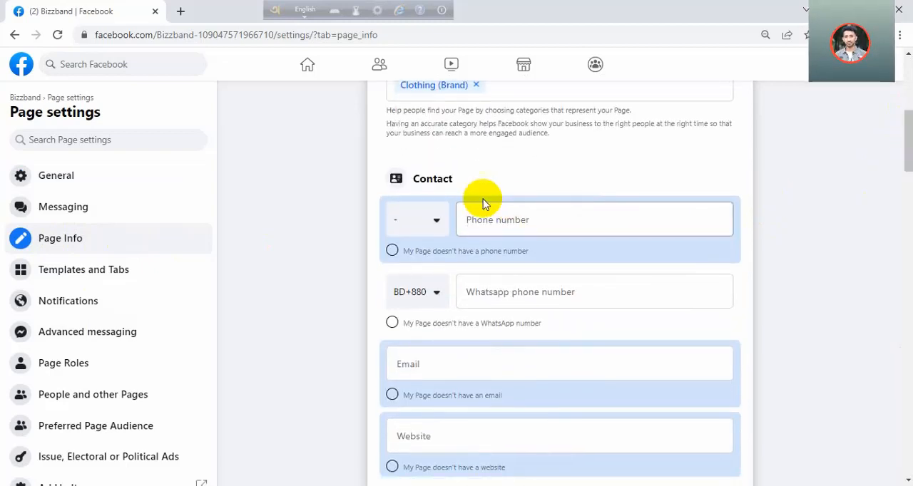
{"action": "left_click", "coordinate": [438, 222]}
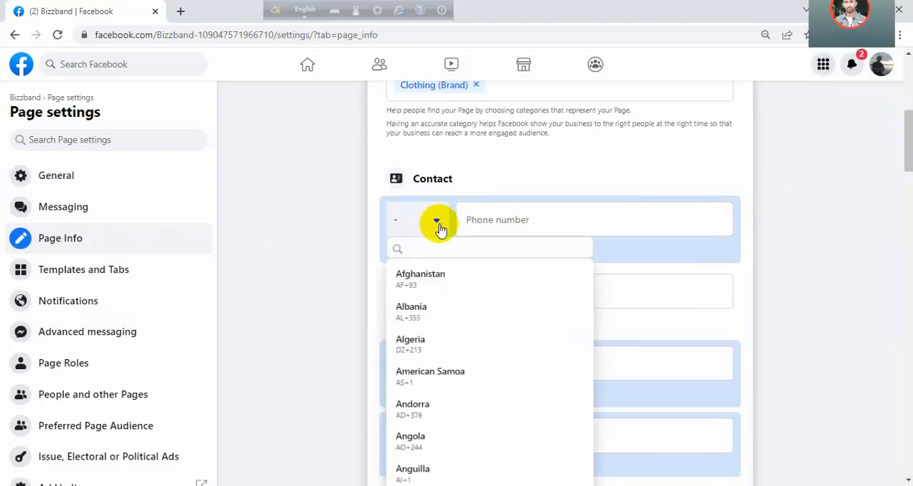
{"action": "left_click_drag", "start_coordinate": [587, 267], "coordinate": [587, 281]}
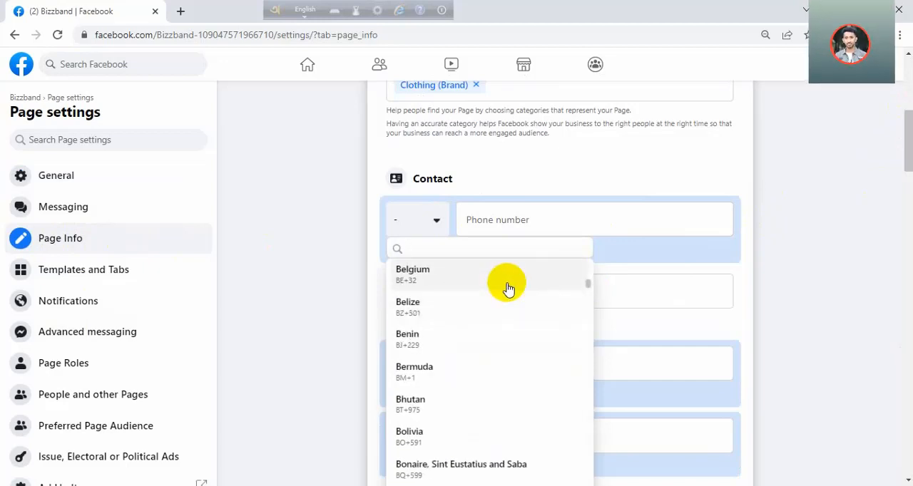
{"action": "type", "text": "="}
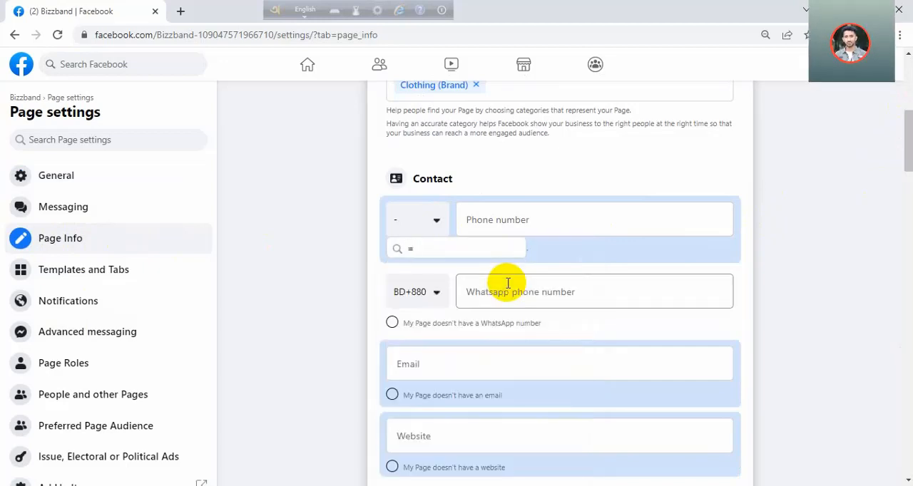
{"action": "key", "text": "BackSpace"}
{"action": "type", "text": "+"}
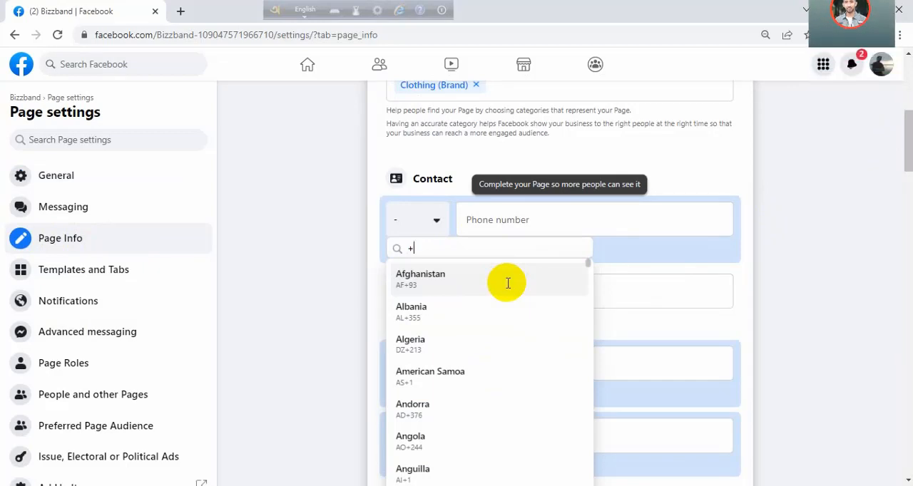
{"action": "type", "text": "880"}
{"action": "left_click", "coordinate": [508, 285]}
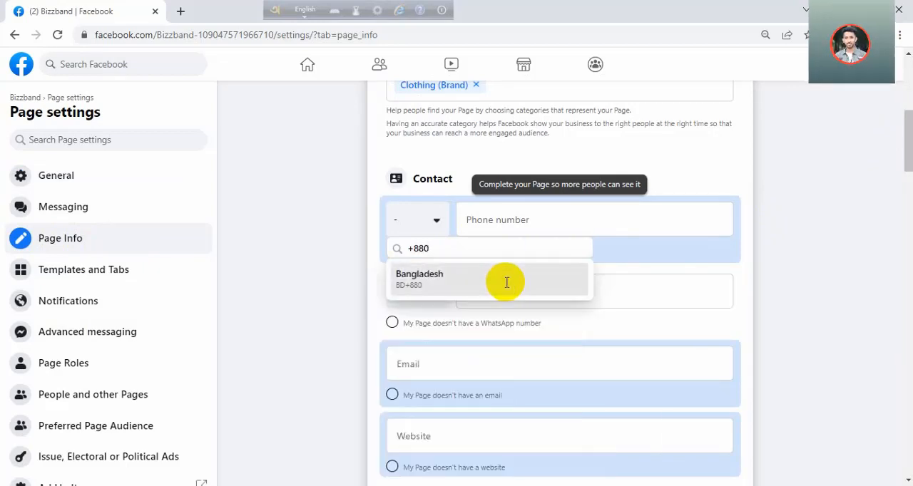
{"action": "left_click", "coordinate": [512, 226]}
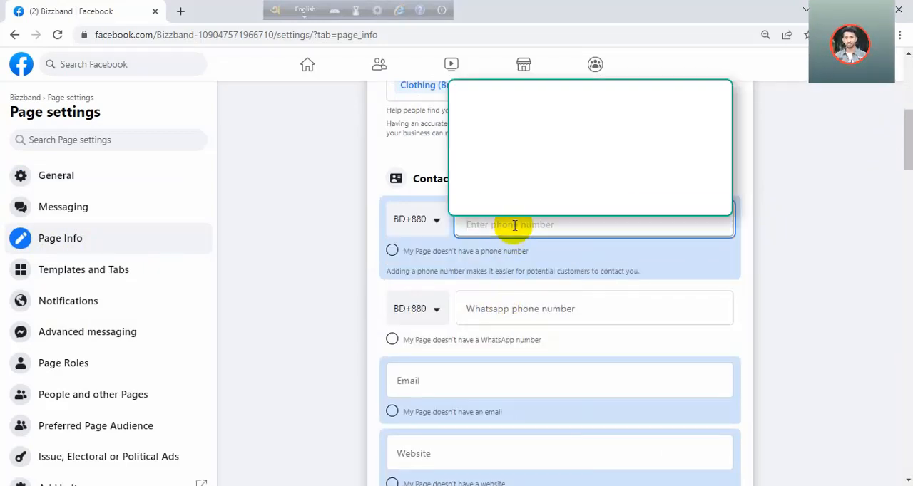
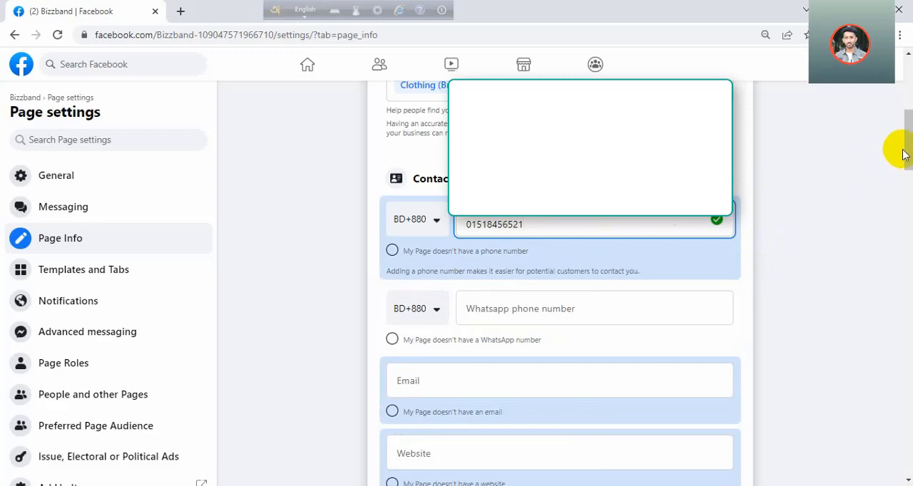
- Enter the Page's contact e-mail in the Contact section of the Page info
{"action": "left_click_drag", "start_coordinate": [908, 153], "coordinate": [885, 183]}
{"action": "left_click", "coordinate": [504, 257]}
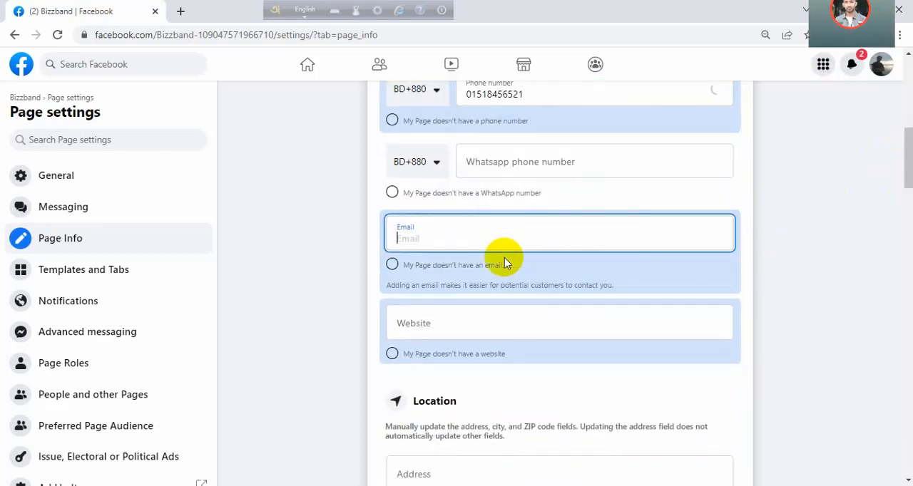
{"action": "type", "text": "di"}
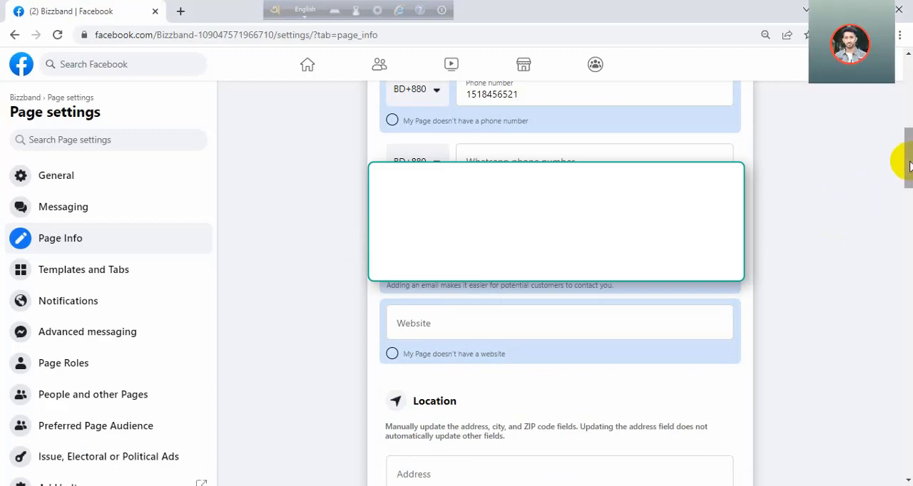
{"action": "left_click_drag", "start_coordinate": [897, 159], "coordinate": [903, 143]}
{"action": "left_click_drag", "start_coordinate": [526, 199], "coordinate": [373, 205]}
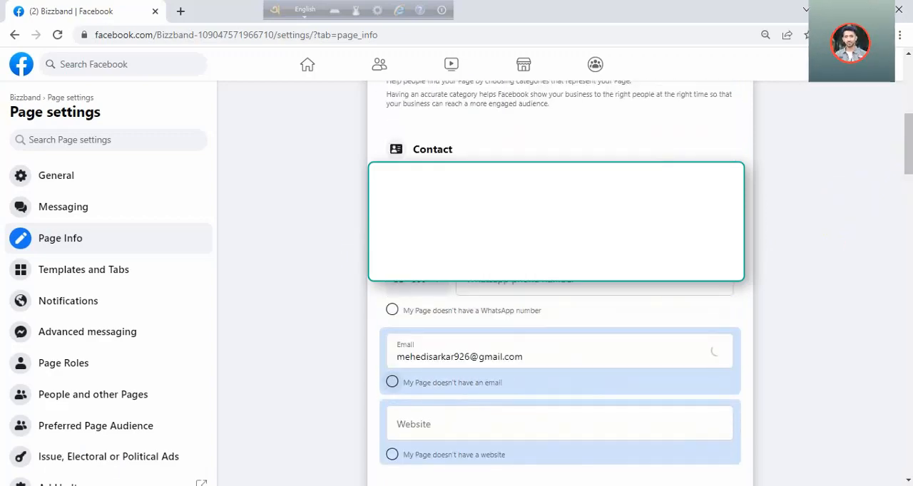
{"action": "left_click_drag", "start_coordinate": [907, 164], "coordinate": [891, 189]}
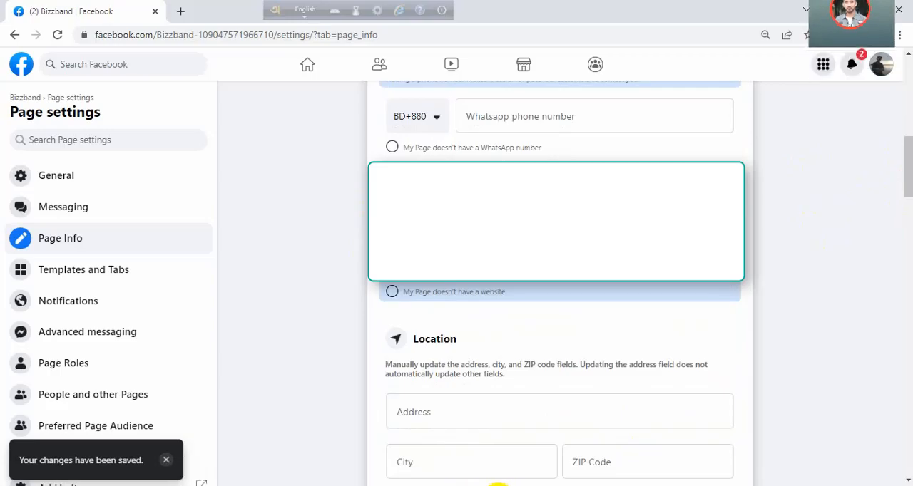
- Switch to the Word checklist and review the mail ID and phone number requirements by highlighting them
{"action": "left_click", "coordinate": [470, 485]}
{"action": "left_click", "coordinate": [343, 269]}
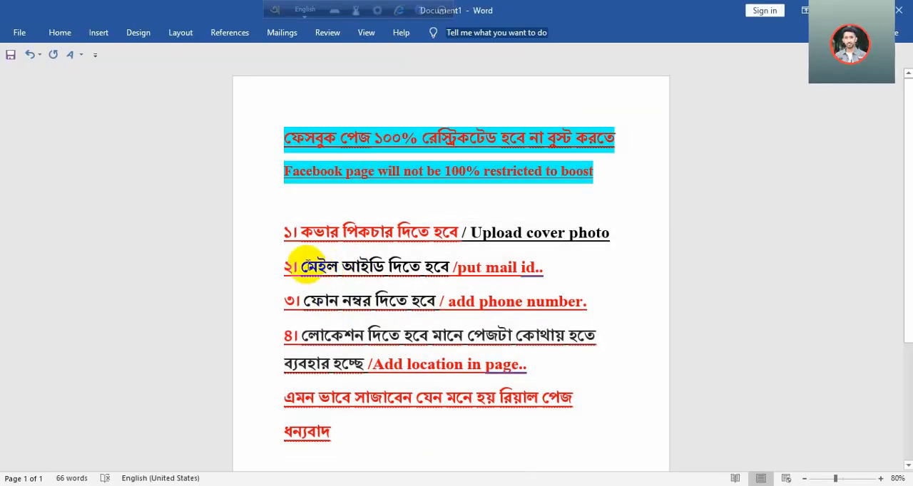
{"action": "triple_click", "coordinate": [516, 266]}
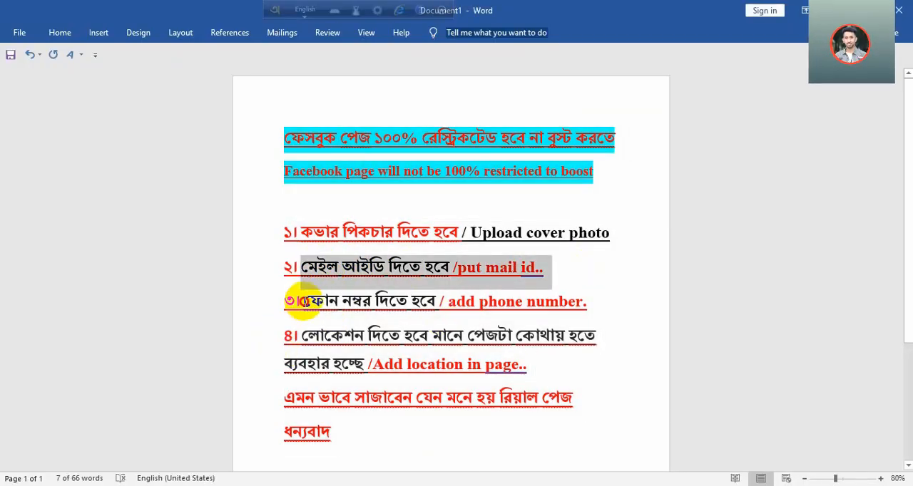
{"action": "left_click_drag", "start_coordinate": [303, 299], "coordinate": [563, 301]}
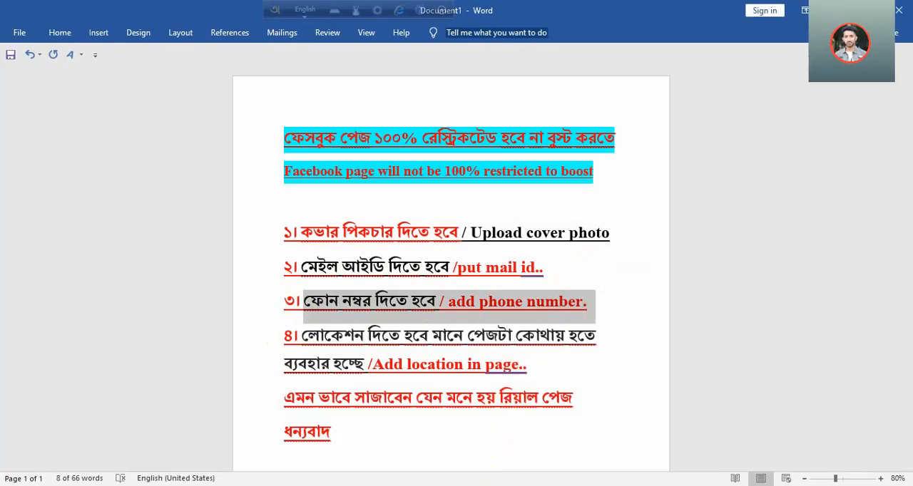
- Back in Facebook, set the Page's address to bangladesh and city to Dhaka, Dhaka Division, Bangladesh, and enter its ZIP code
{"action": "left_click", "coordinate": [503, 485]}
{"action": "scroll", "coordinate": [504, 385], "scroll_direction": "up", "scroll_amount": 1}
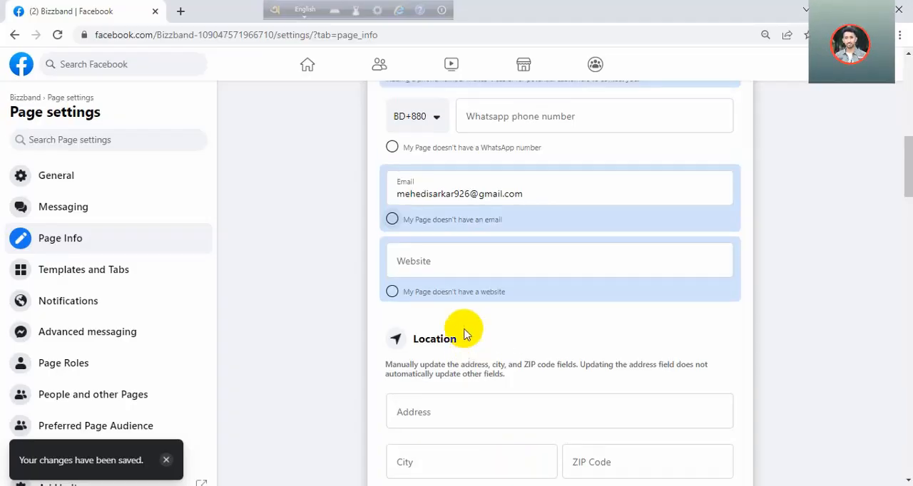
{"action": "left_click", "coordinate": [426, 407]}
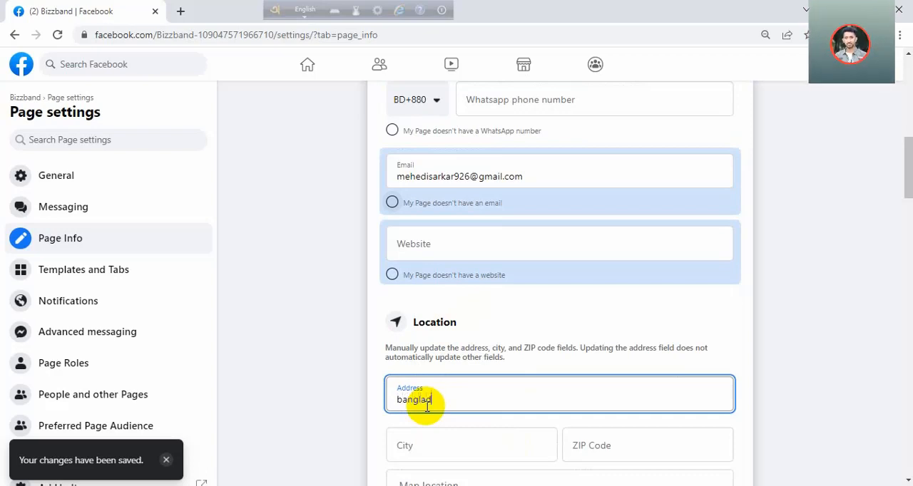
{"action": "type", "text": "bangladesh"}
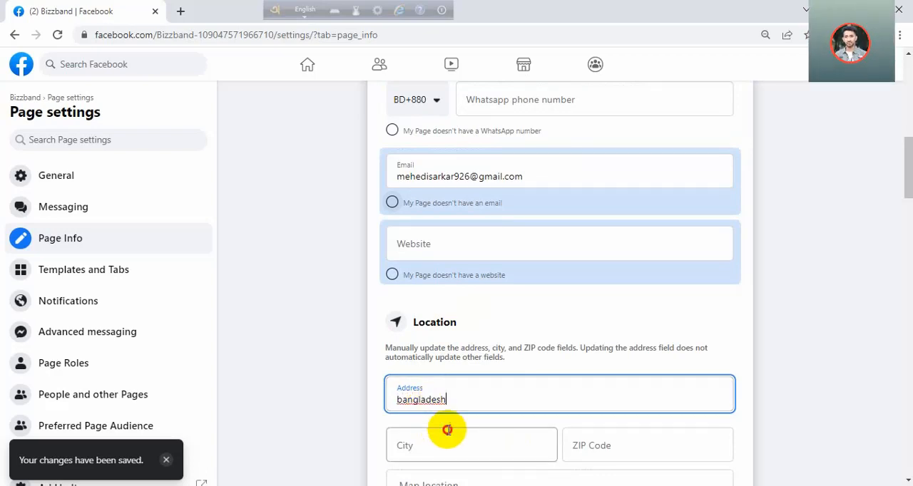
{"action": "left_click", "coordinate": [448, 431]}
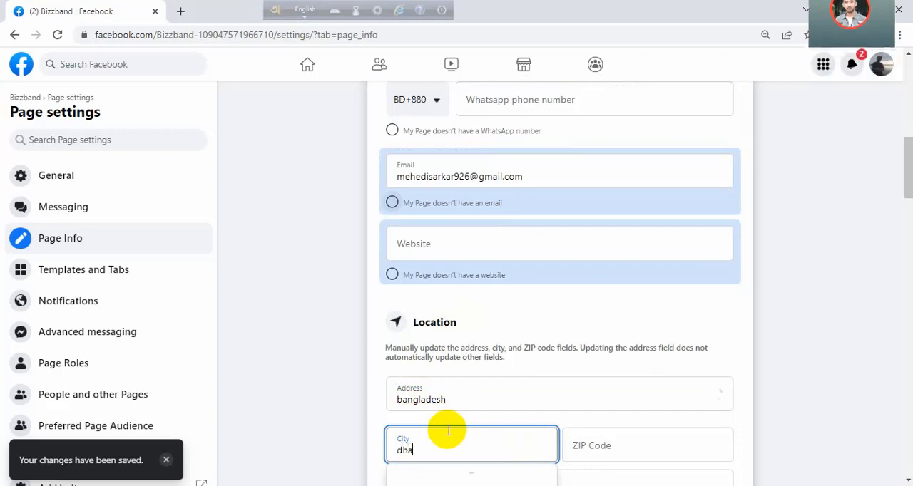
{"action": "left_click", "coordinate": [449, 476]}
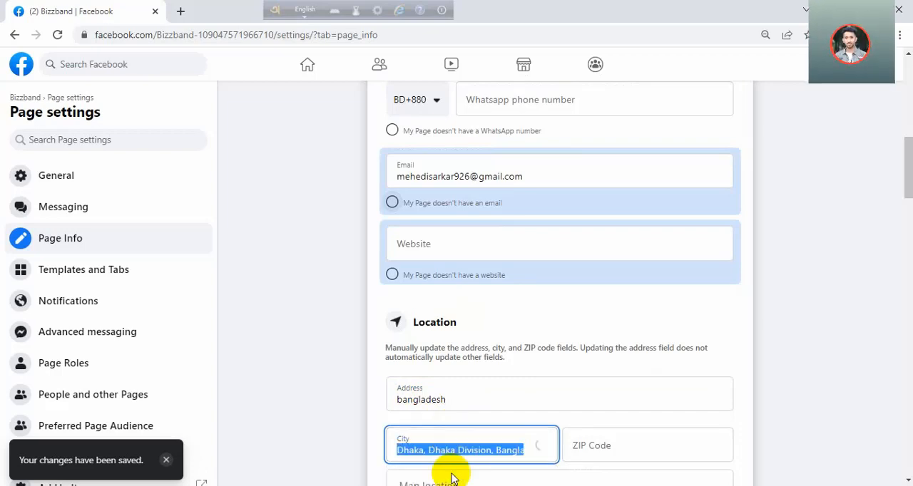
{"action": "left_click", "coordinate": [581, 447]}
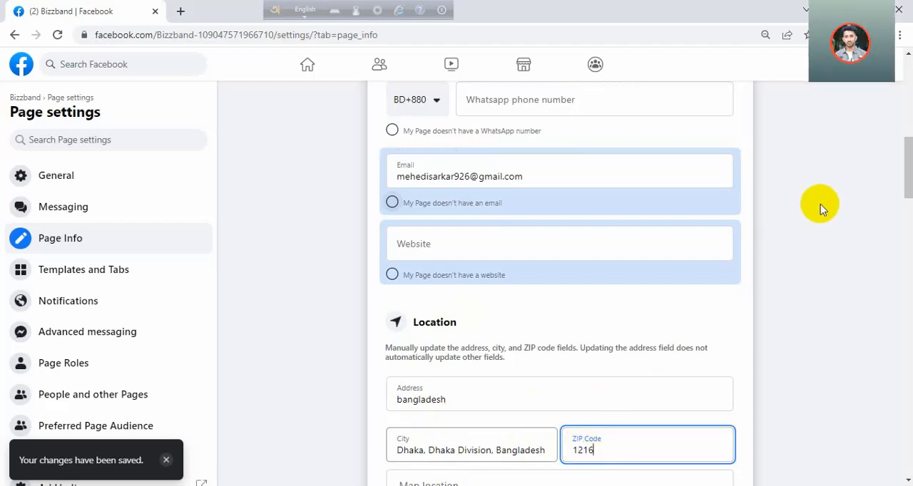
- Add Dhaka, Dhaka Division, Bangladesh as the Page's service area
{"action": "left_click_drag", "start_coordinate": [905, 159], "coordinate": [909, 194]}
{"action": "left_click_drag", "start_coordinate": [902, 203], "coordinate": [904, 232]}
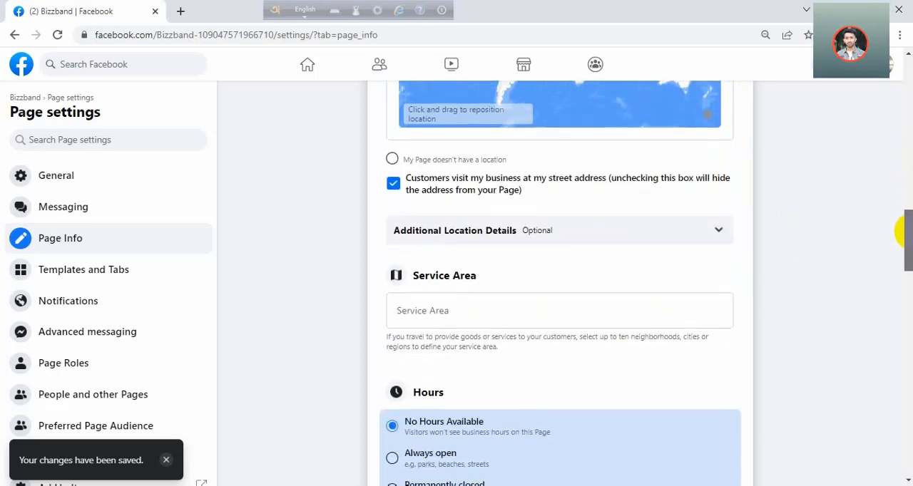
{"action": "left_click", "coordinate": [561, 304]}
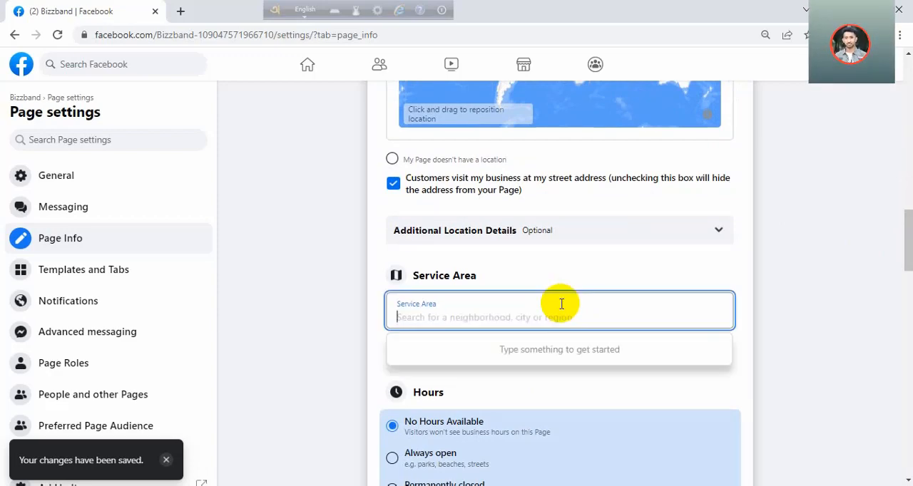
{"action": "type", "text": "dhaka"}
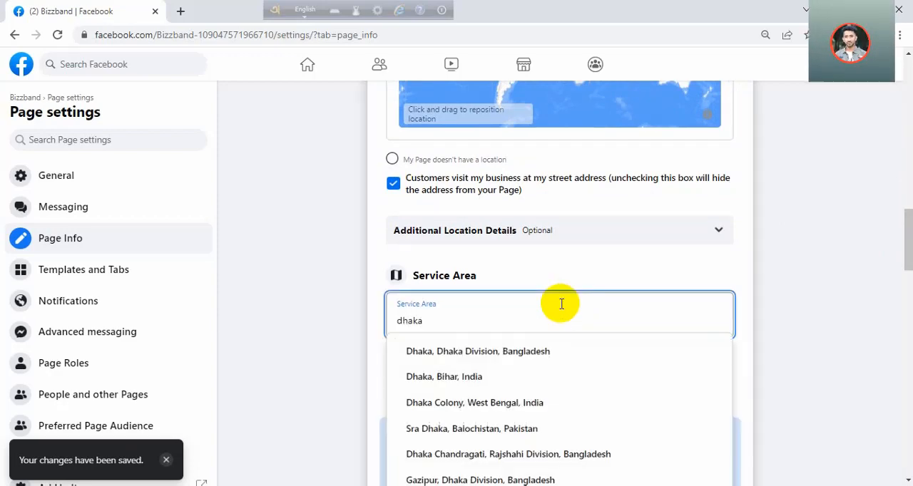
{"action": "left_click", "coordinate": [550, 350]}
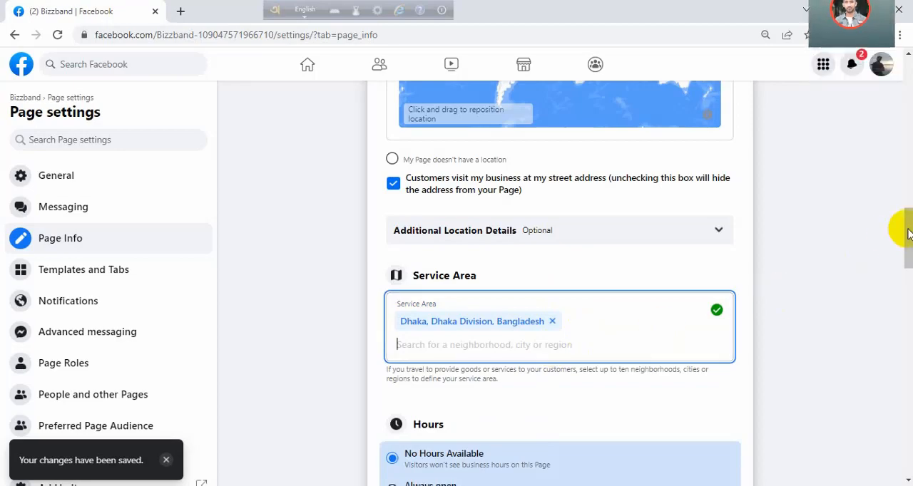
{"action": "scroll", "coordinate": [907, 234], "scroll_direction": "up", "scroll_amount": 4}
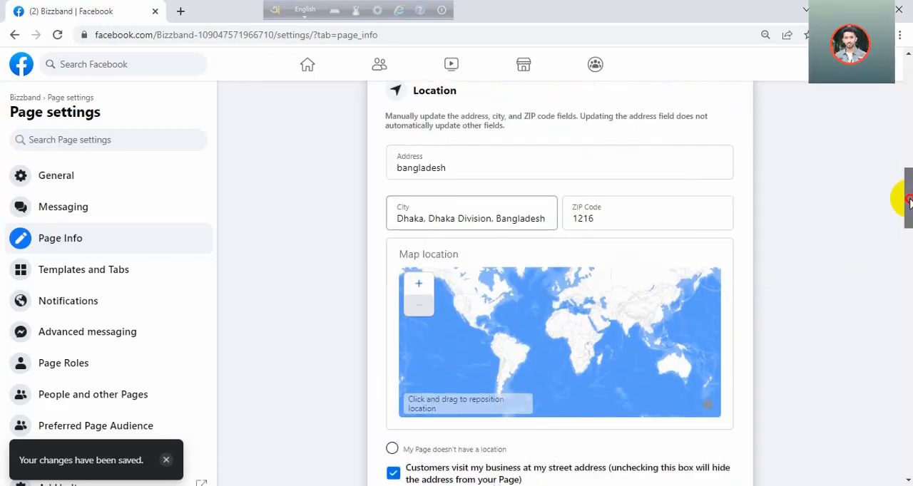
- Set the Page's hours to Always open and its price range to Expensive
{"action": "left_click_drag", "start_coordinate": [907, 203], "coordinate": [906, 275]}
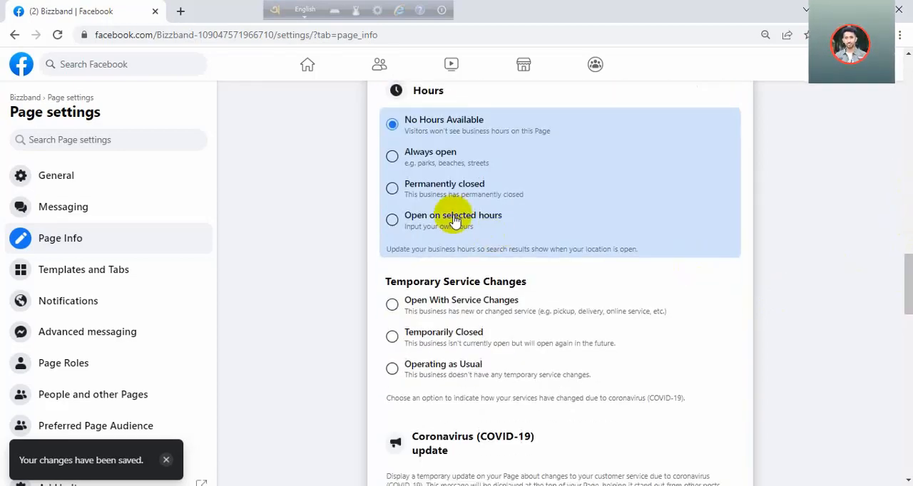
{"action": "left_click", "coordinate": [392, 157]}
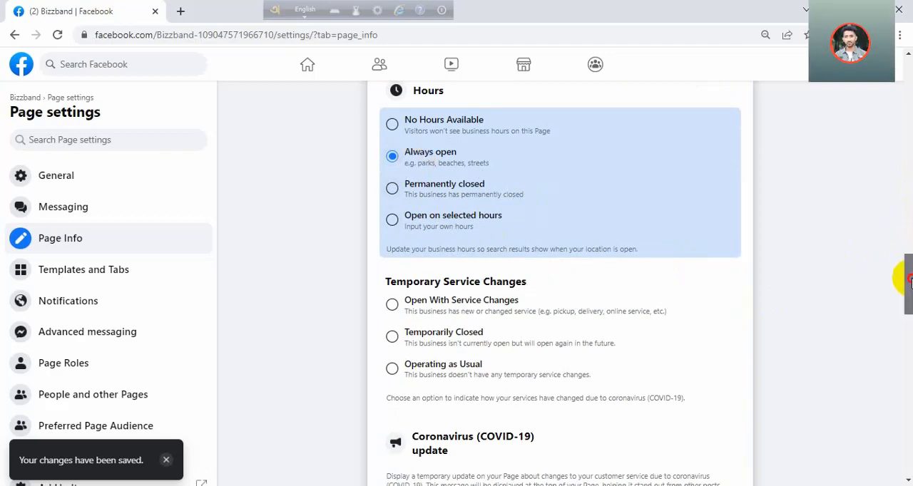
{"action": "left_click_drag", "start_coordinate": [909, 280], "coordinate": [908, 407]}
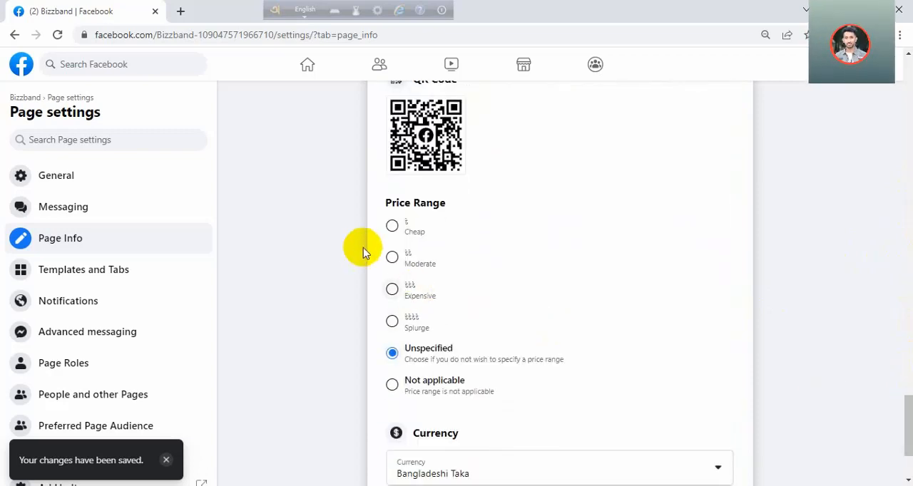
{"action": "left_click", "coordinate": [394, 300]}
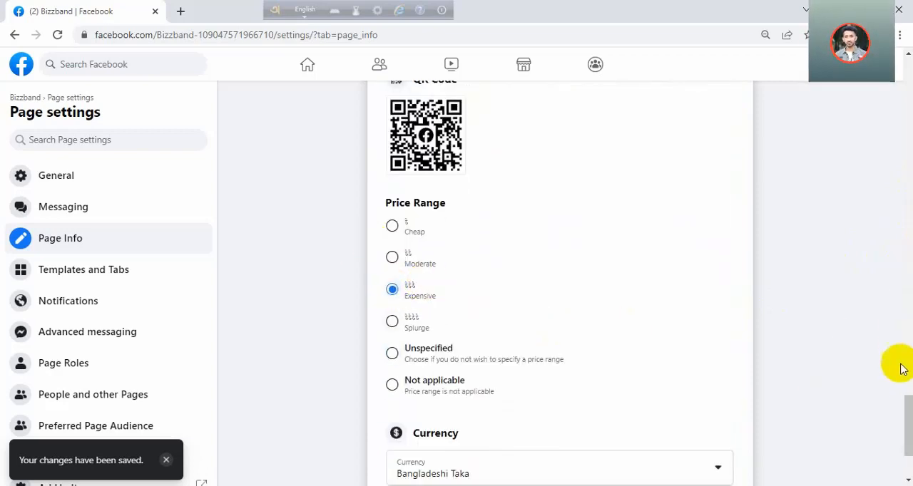
- Look over the Page info, reload the Bizzband Page and leave the WhatsApp connection dialog without connecting a number
{"action": "left_click_drag", "start_coordinate": [909, 422], "coordinate": [907, 171]}
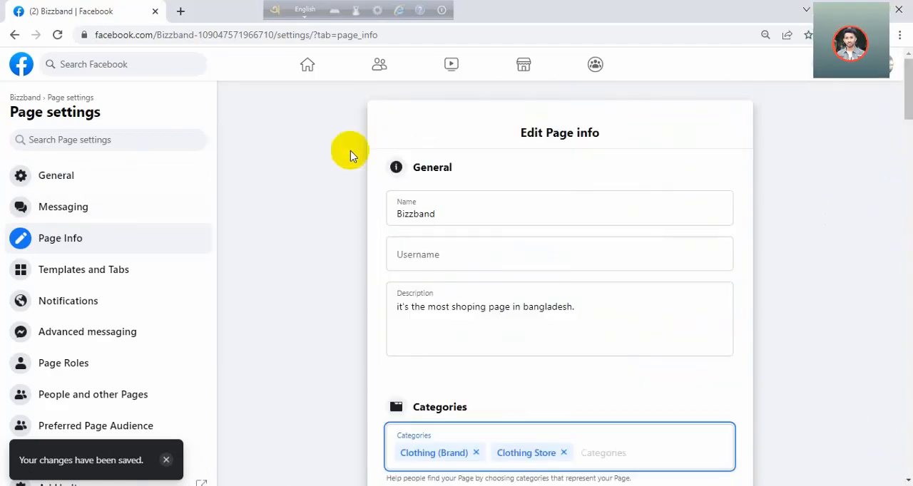
{"action": "left_click", "coordinate": [359, 145]}
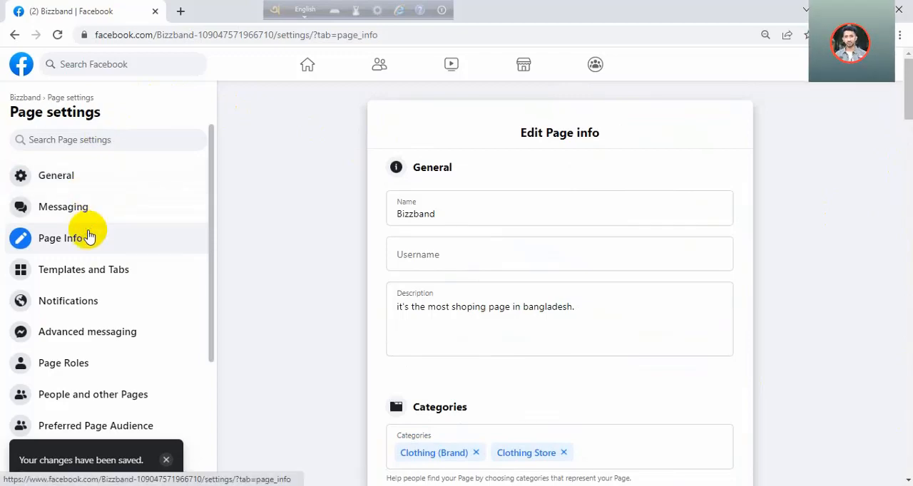
{"action": "scroll", "coordinate": [428, 285], "scroll_direction": "down", "scroll_amount": 4}
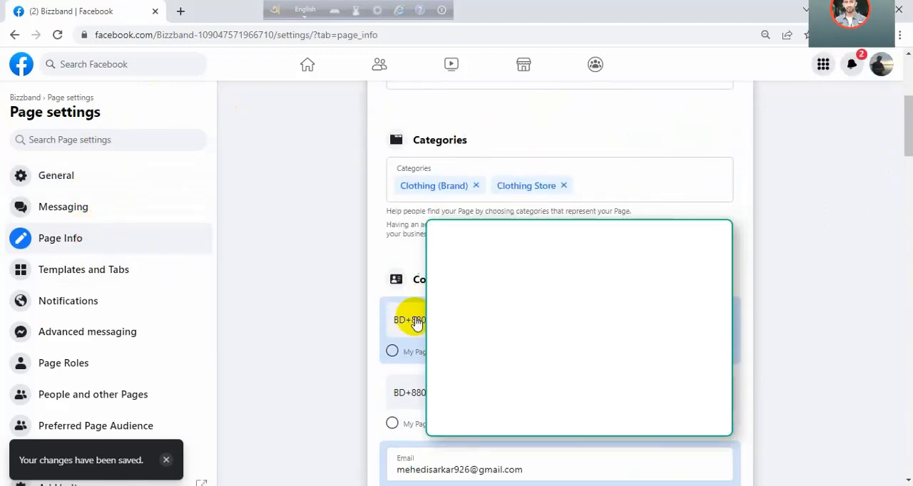
{"action": "scroll", "coordinate": [417, 322], "scroll_direction": "down", "scroll_amount": 1}
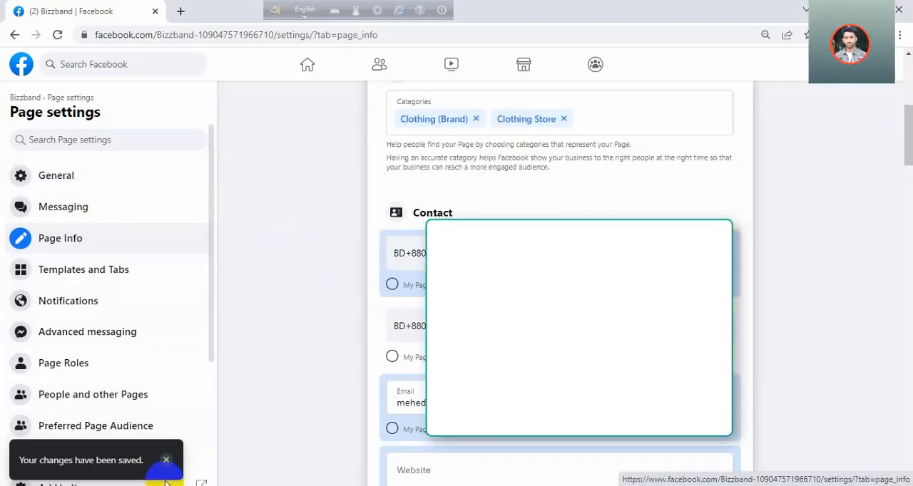
{"action": "left_click", "coordinate": [56, 38]}
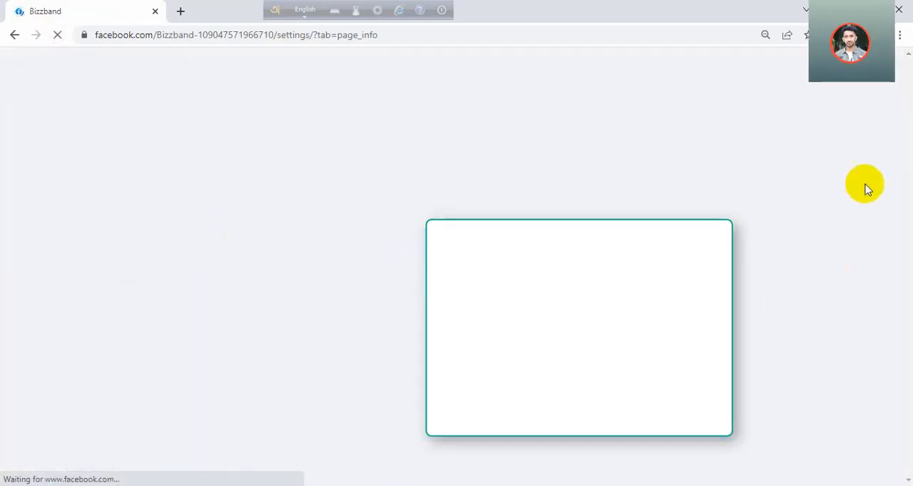
{"action": "scroll", "coordinate": [903, 163], "scroll_direction": "down", "scroll_amount": 6}
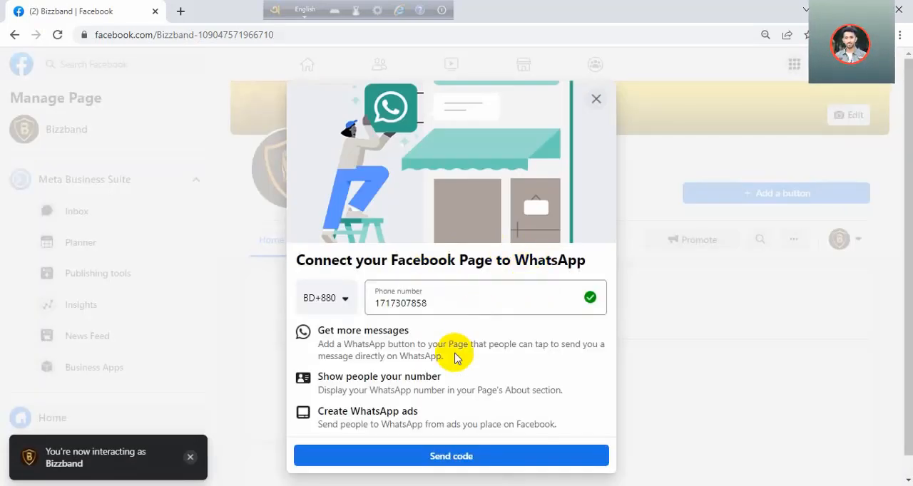
{"action": "left_click", "coordinate": [594, 99]}
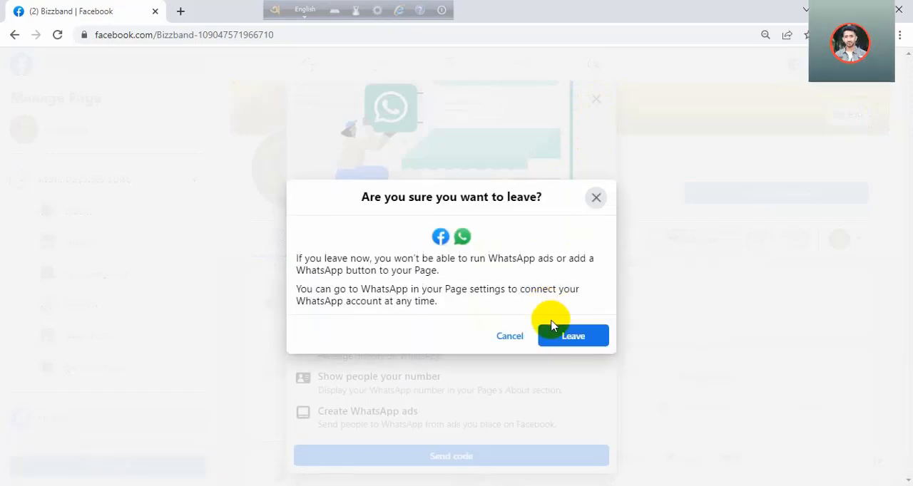
{"action": "left_click", "coordinate": [553, 333]}
- Add a Call Now action button to the Page with country code Bangladesh (+880) and the contact phone number, and save it
{"action": "left_click", "coordinate": [738, 194]}
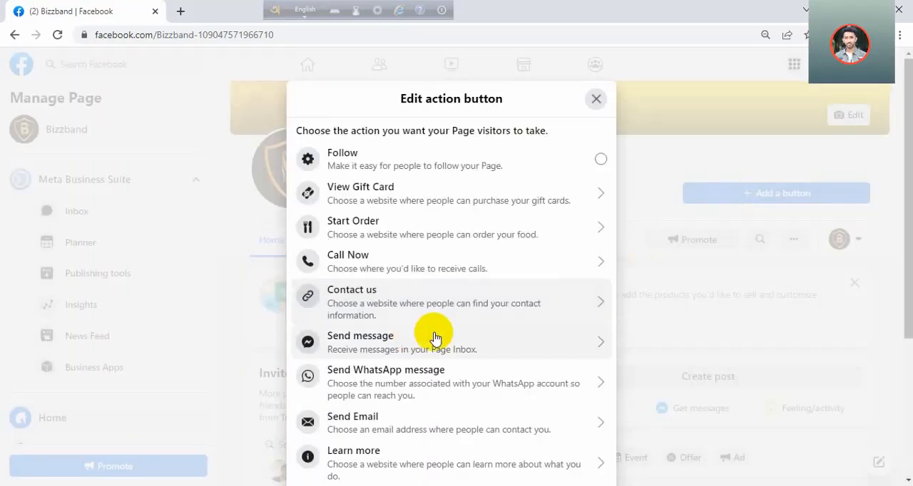
{"action": "left_click", "coordinate": [402, 262]}
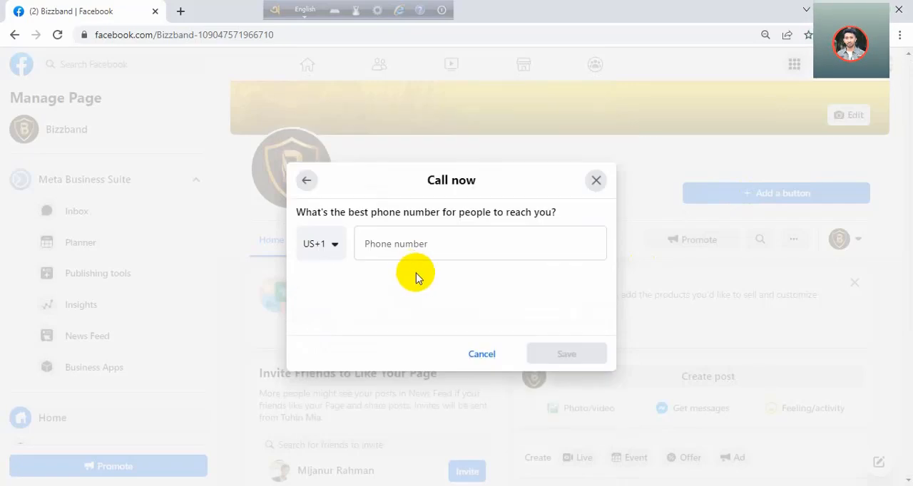
{"action": "left_click", "coordinate": [331, 254]}
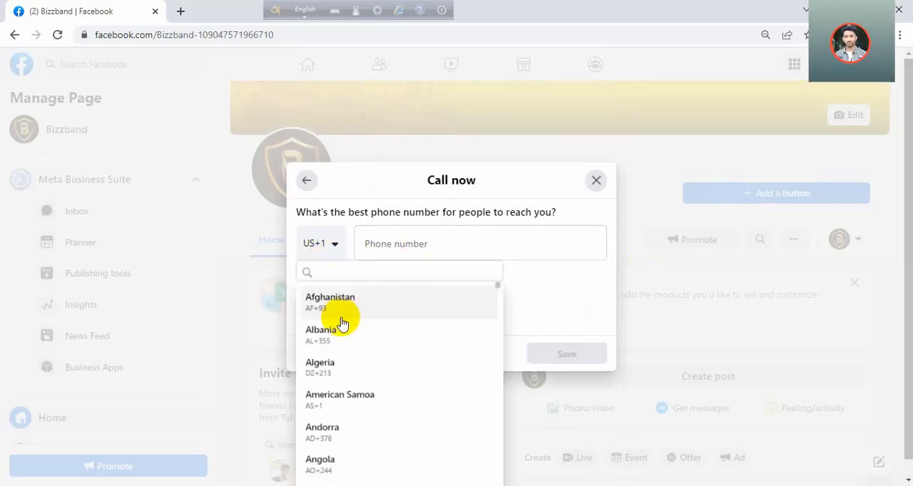
{"action": "type", "text": "+88"}
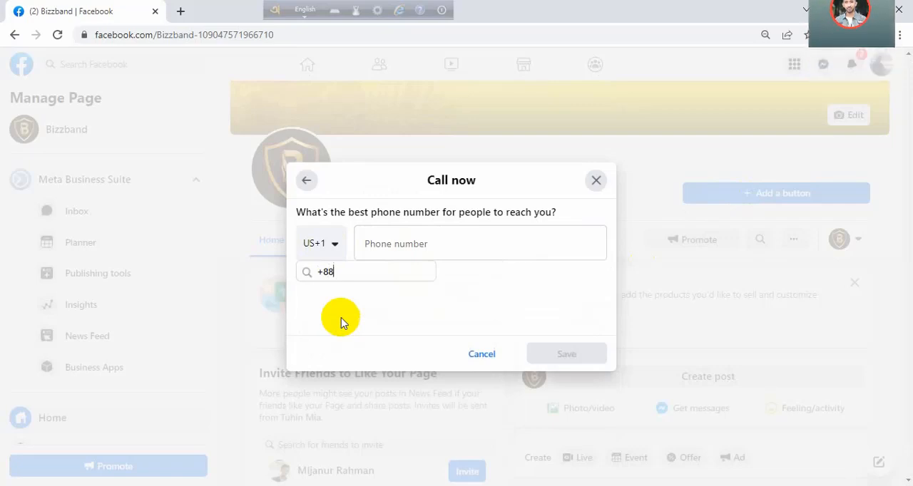
{"action": "type", "text": "0"}
{"action": "left_click", "coordinate": [365, 314]}
{"action": "left_click", "coordinate": [437, 250]}
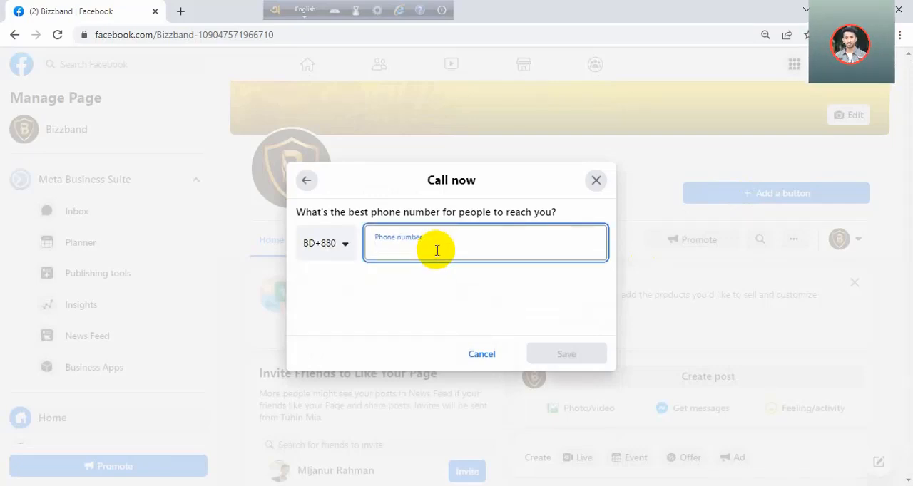
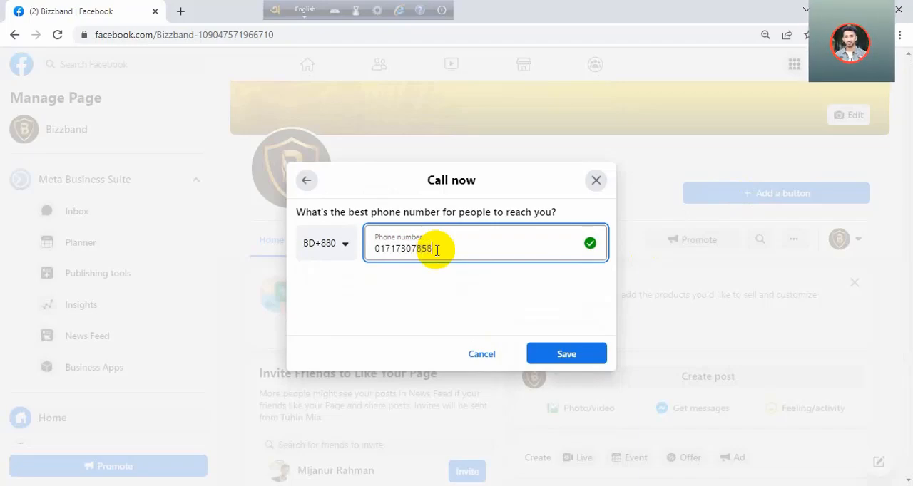
{"action": "left_click", "coordinate": [561, 353]}
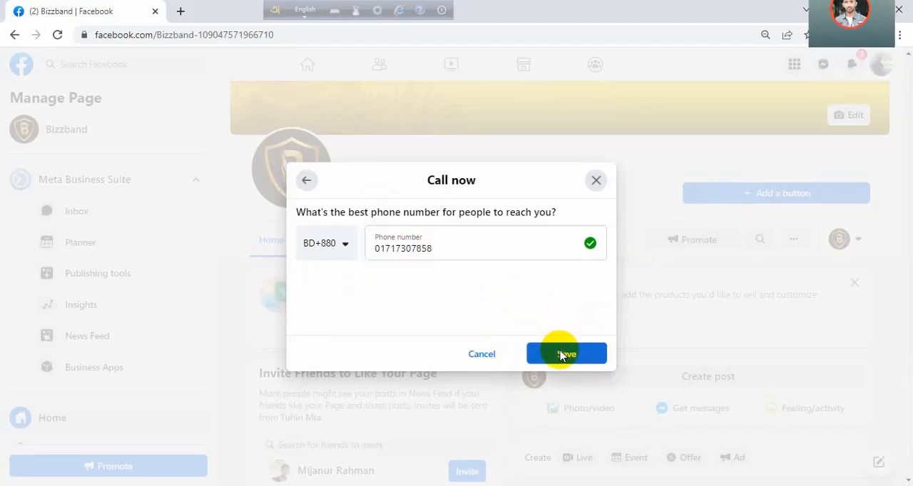
- Delete the Bizzband Page's status-update post whose shared content is unavailable
{"action": "left_click_drag", "start_coordinate": [906, 177], "coordinate": [906, 312]}
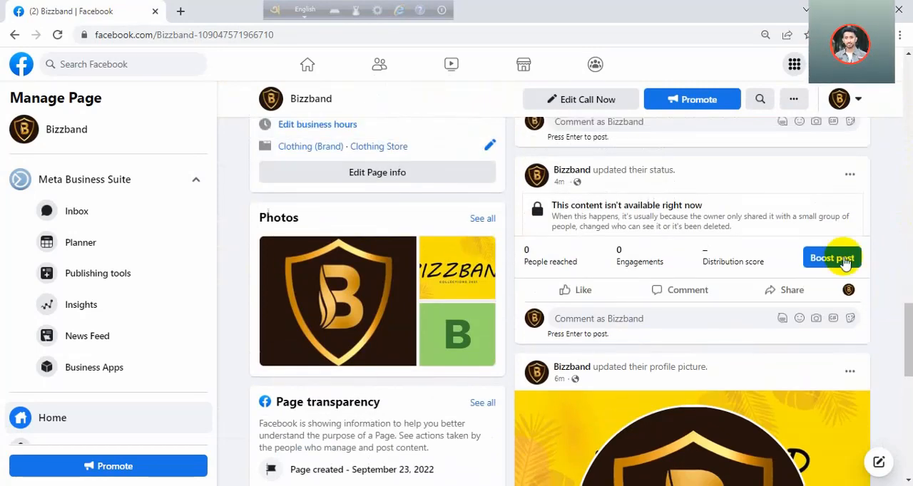
{"action": "left_click", "coordinate": [849, 171]}
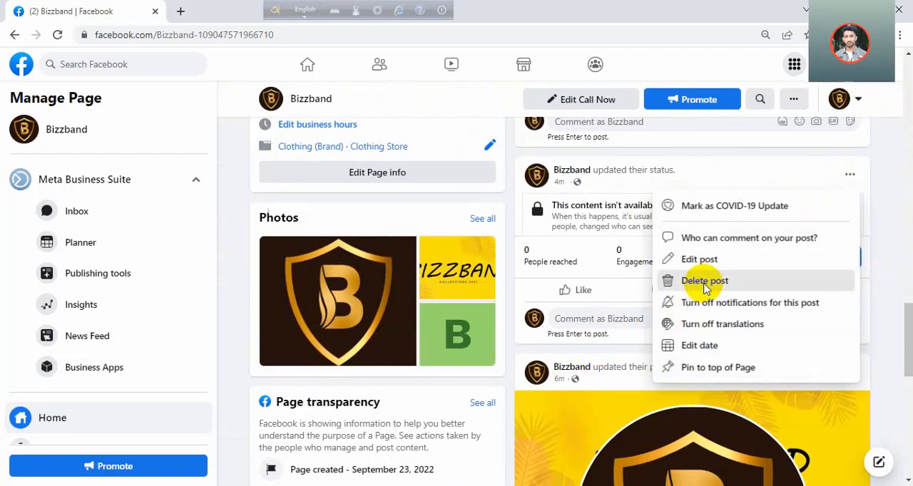
{"action": "left_click", "coordinate": [649, 283]}
{"action": "left_click", "coordinate": [561, 299]}
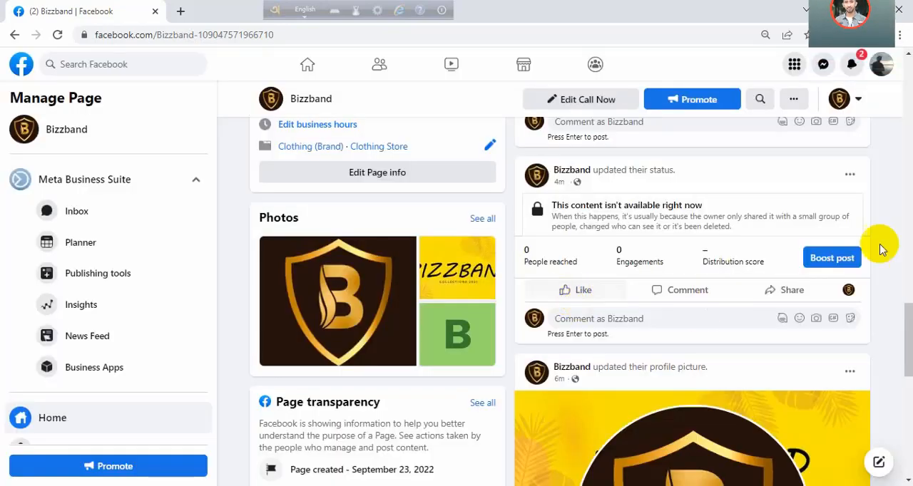
- Create a Page post with the copied shirt offer text, trimming the first line to begin with বিশাল ডিসকাউন্ড after the first emoji
{"action": "left_click_drag", "start_coordinate": [909, 328], "coordinate": [902, 109]}
{"action": "left_click", "coordinate": [717, 342]}
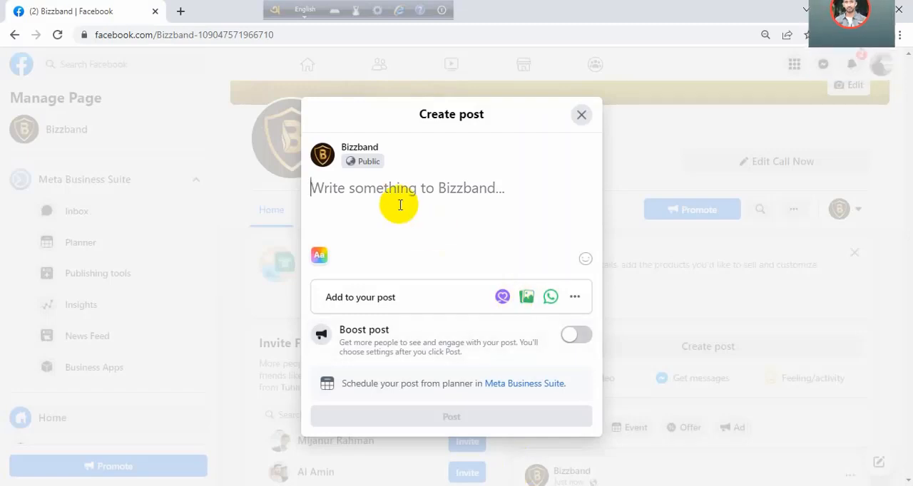
{"action": "key", "text": "ctrl+v"}
{"action": "scroll", "coordinate": [434, 173], "scroll_direction": "up", "scroll_amount": 1}
{"action": "left_click_drag", "start_coordinate": [434, 170], "coordinate": [326, 165]}
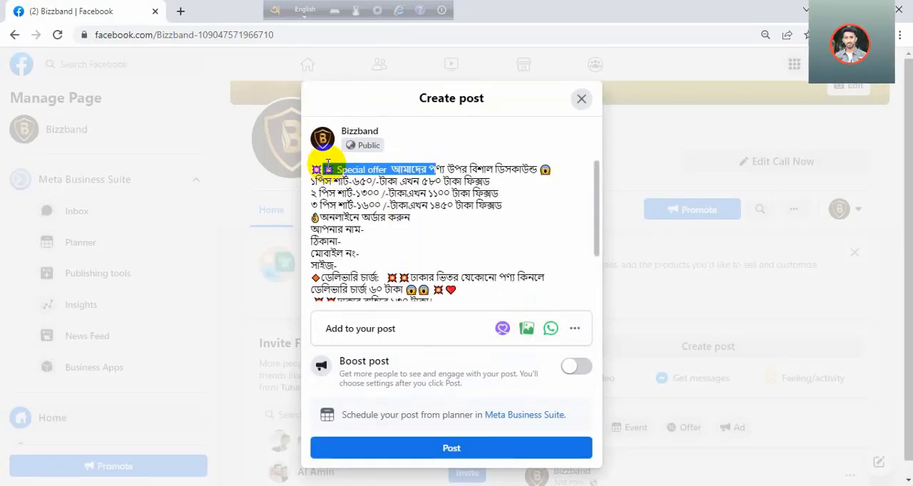
{"action": "key", "text": "BackSpace"}
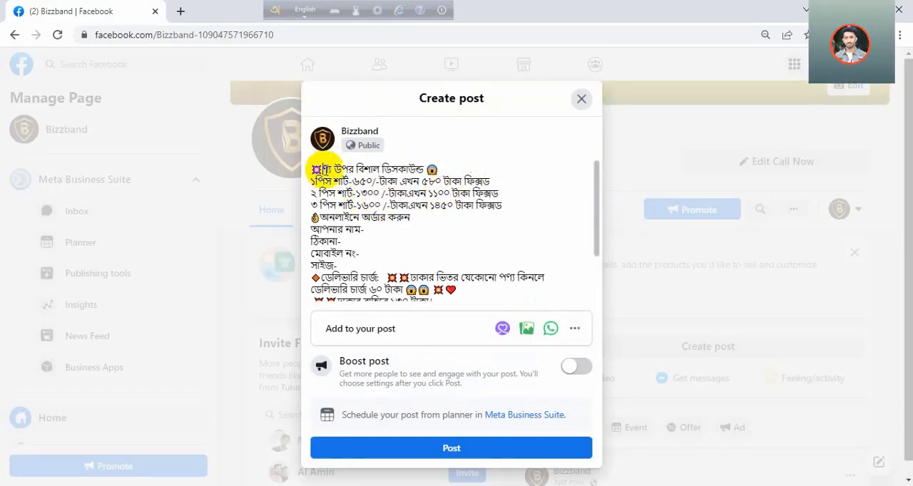
{"action": "left_click_drag", "start_coordinate": [352, 170], "coordinate": [321, 170]}
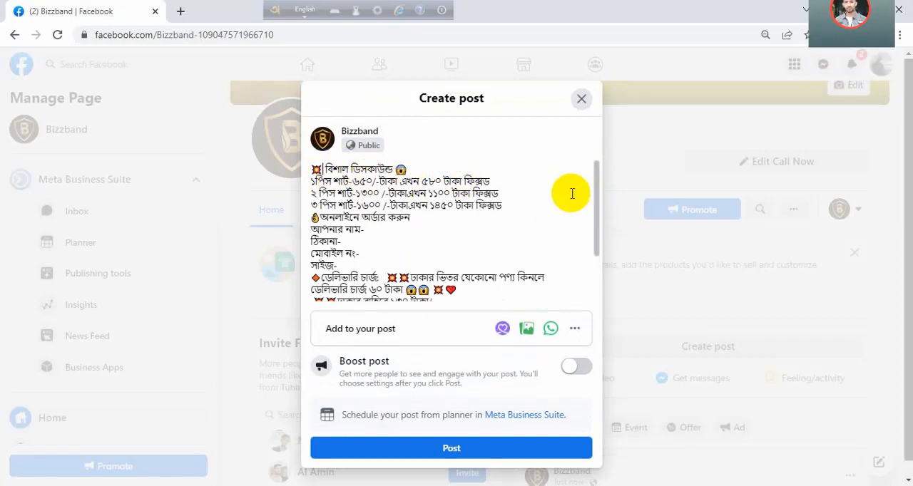
- Attach the WhatsApp shirt images dated 2022-09-20 from the Desktop folder to the post
{"action": "scroll", "coordinate": [360, 223], "scroll_direction": "down", "scroll_amount": 1}
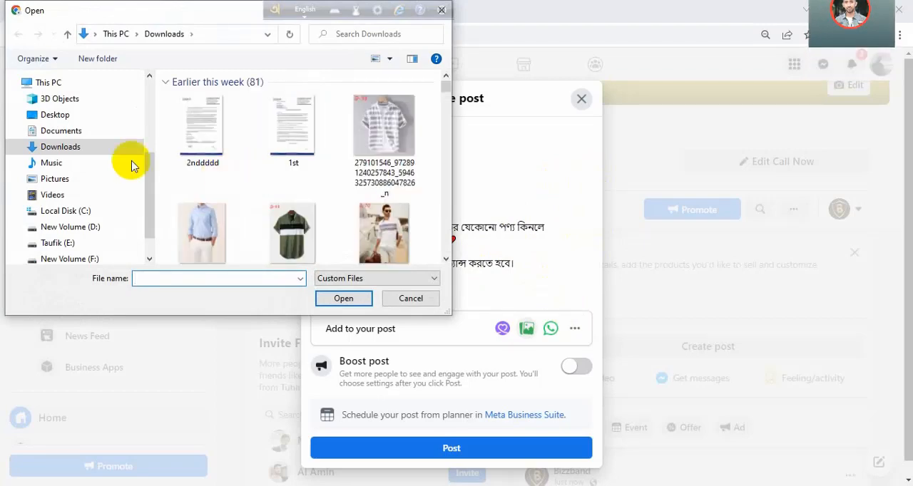
{"action": "left_click", "coordinate": [86, 115]}
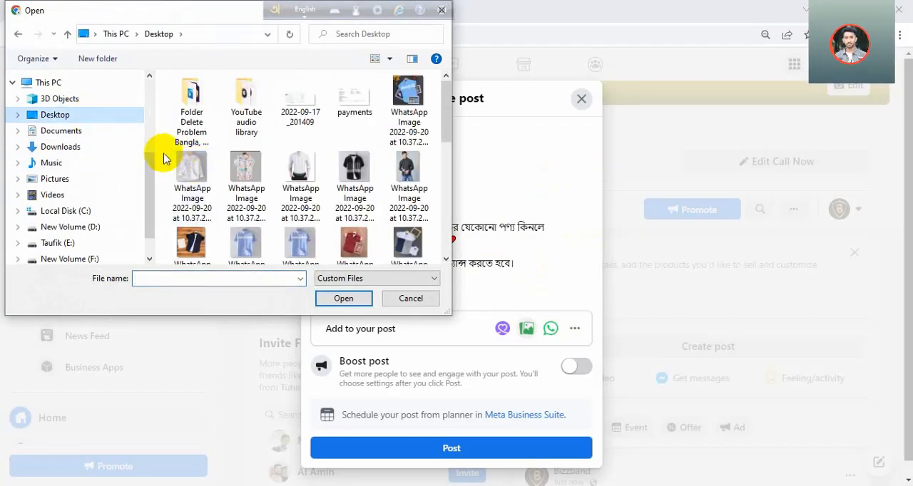
{"action": "left_click_drag", "start_coordinate": [162, 156], "coordinate": [428, 184]}
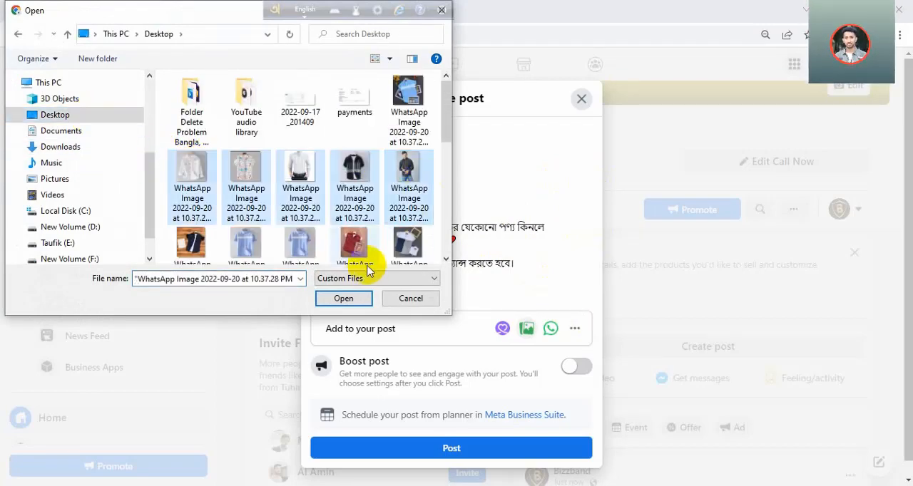
{"action": "left_click", "coordinate": [344, 299]}
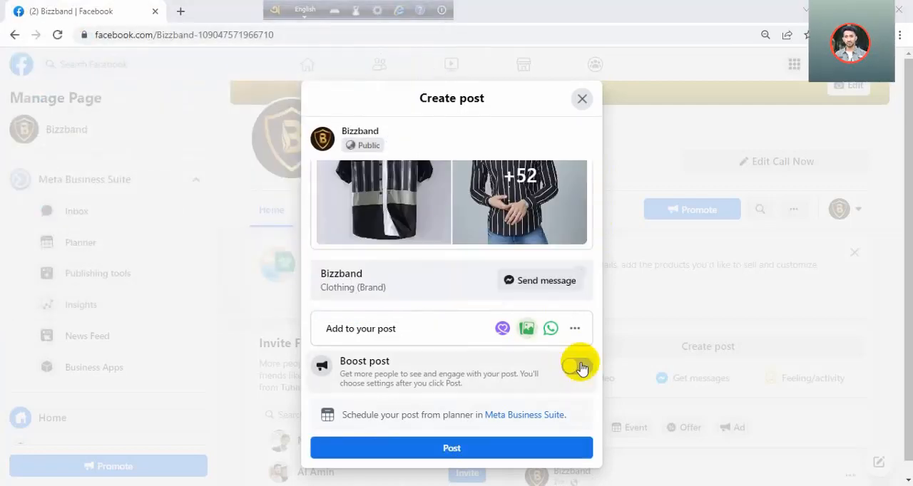
- Publish the post with Boost post turned on and accept Meta's non-discrimination policy
{"action": "left_click", "coordinate": [579, 366]}
{"action": "left_click", "coordinate": [506, 450]}
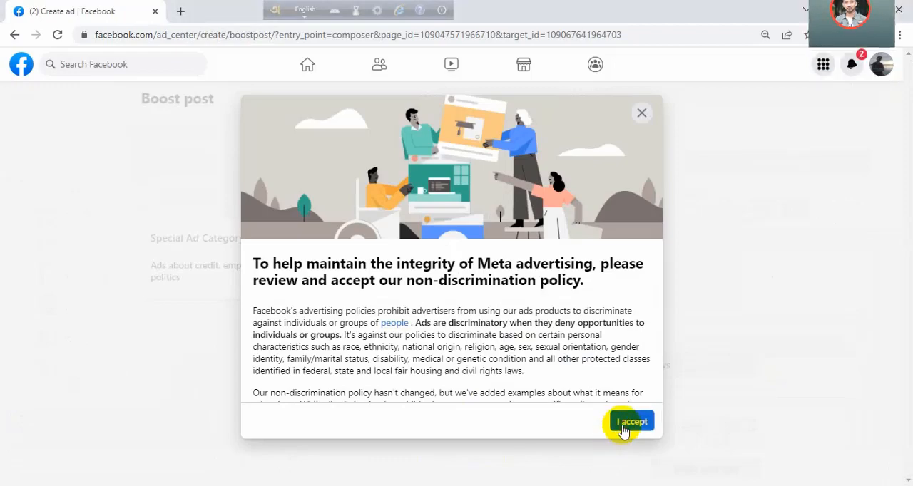
{"action": "left_click", "coordinate": [623, 425]}
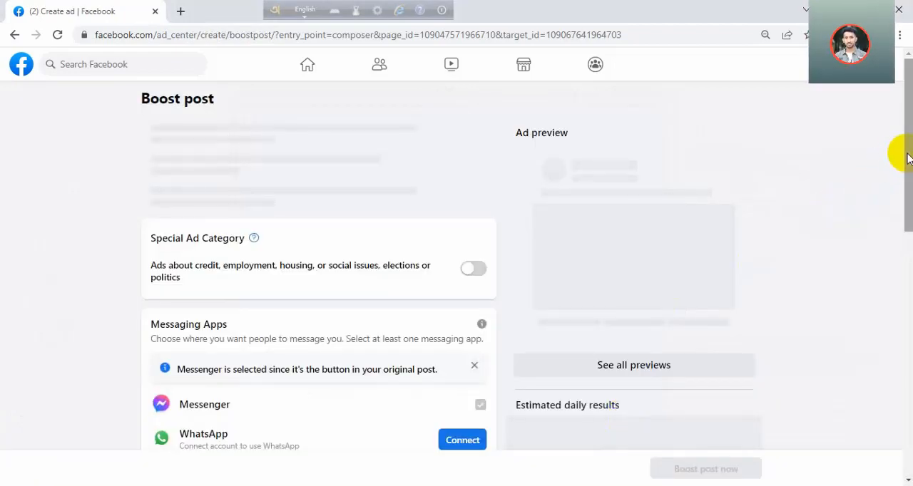
- Change the boosted post's goal to Get more messages
{"action": "mouse_move", "coordinate": [907, 158]}
{"action": "left_mouse_down"}
{"action": "mouse_move", "coordinate": [906, 275]}
{"action": "mouse_move", "coordinate": [907, 142]}
{"action": "left_mouse_up"}
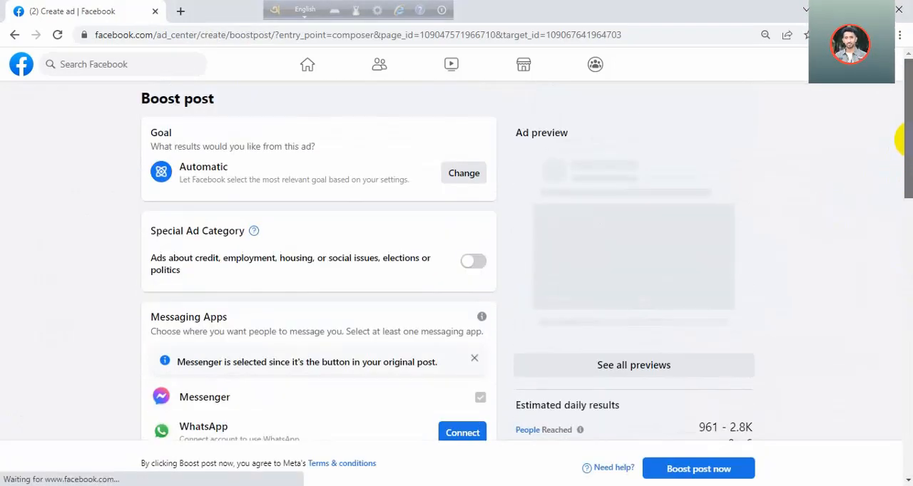
{"action": "left_click", "coordinate": [458, 175]}
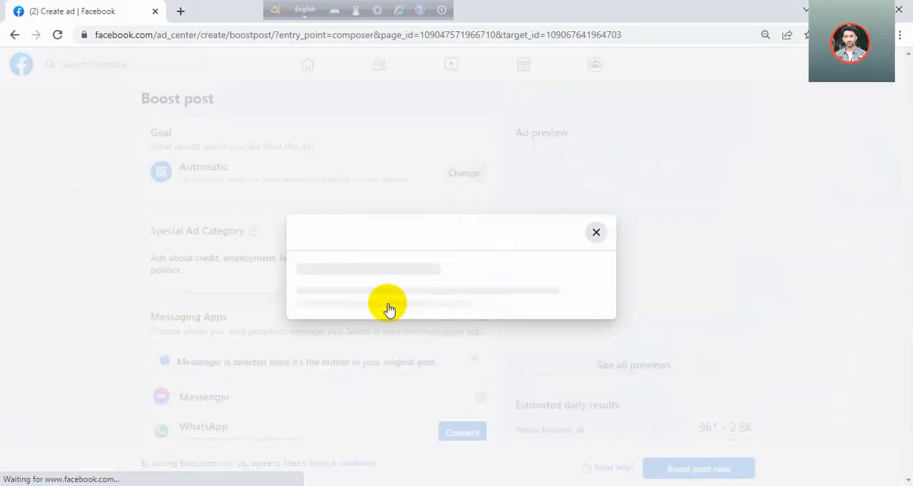
{"action": "left_click", "coordinate": [601, 263]}
{"action": "left_click", "coordinate": [601, 350]}
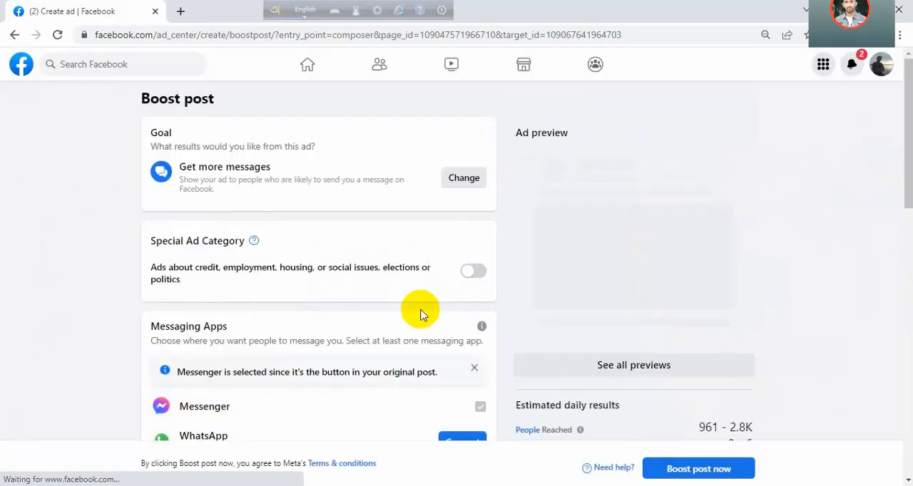
- Turn on Special Ad Category for the boost and select Employment as the ad category
{"action": "left_click_drag", "start_coordinate": [903, 132], "coordinate": [902, 292]}
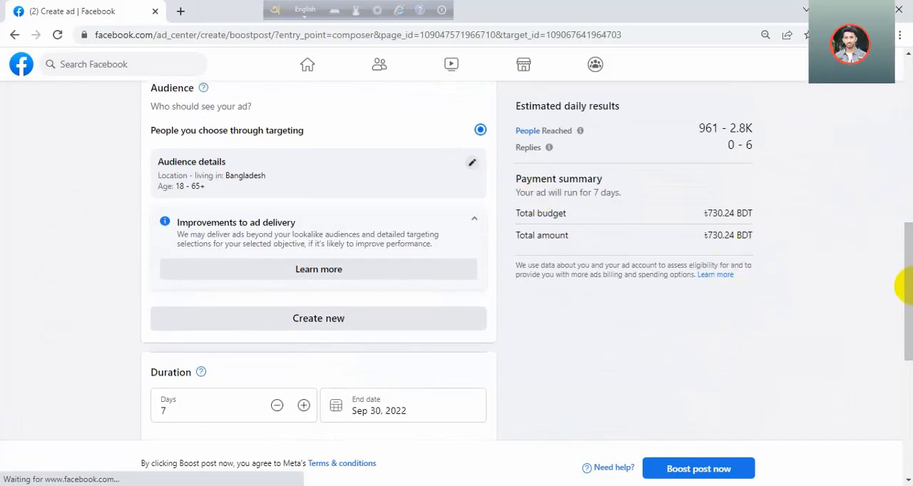
{"action": "left_click_drag", "start_coordinate": [909, 285], "coordinate": [898, 127]}
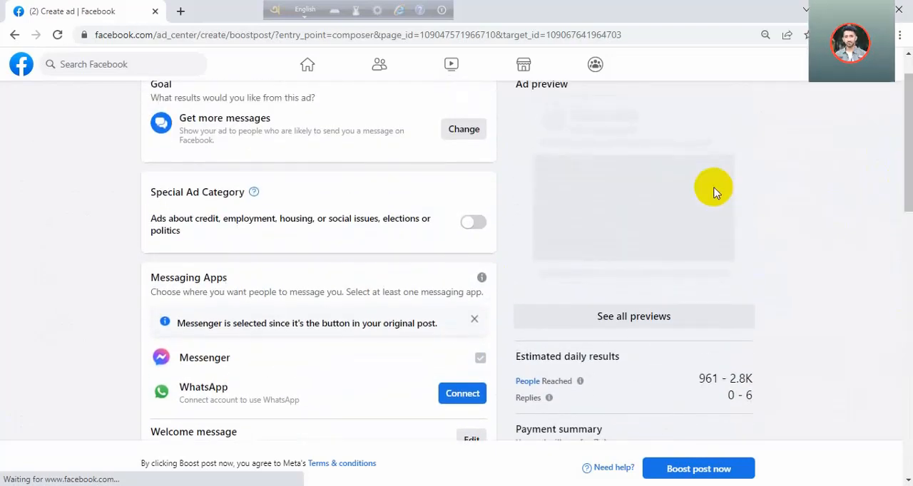
{"action": "left_click", "coordinate": [473, 223]}
{"action": "left_click", "coordinate": [392, 271]}
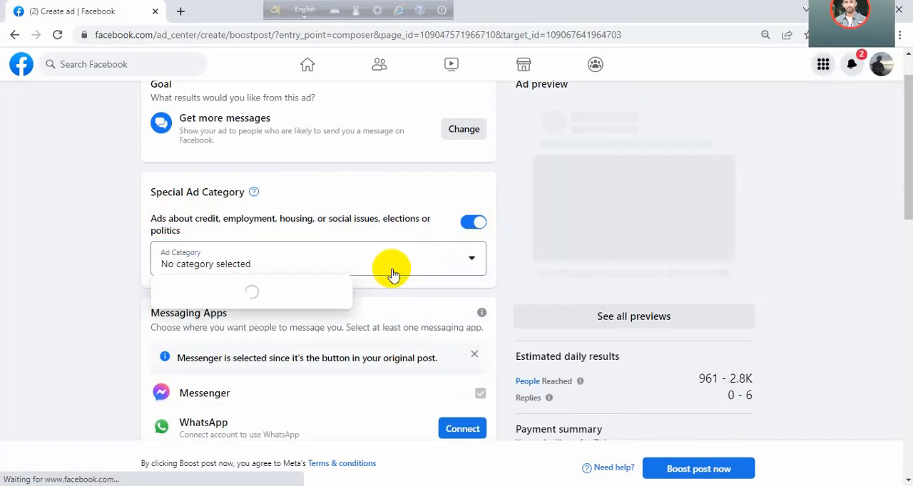
{"action": "left_click", "coordinate": [417, 372]}
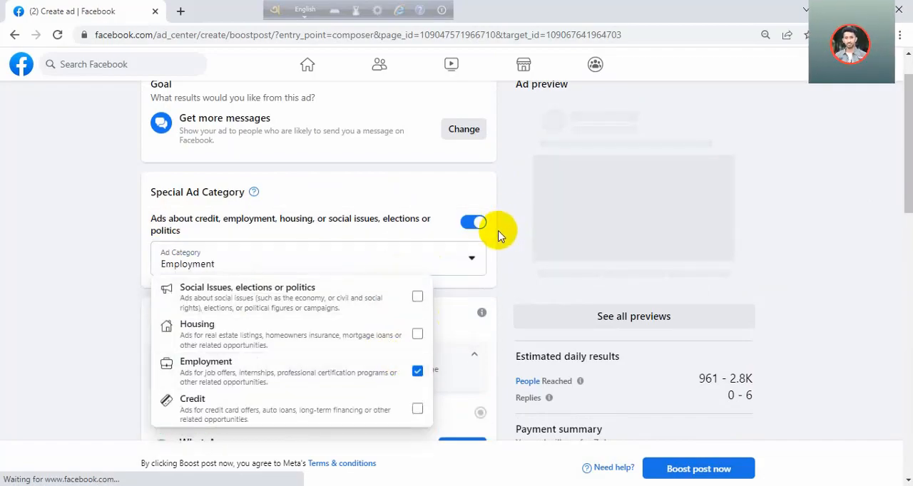
{"action": "left_click", "coordinate": [500, 227]}
- Set the boost duration to 2 days and the total budget to 1,000.00 BDT
{"action": "left_click_drag", "start_coordinate": [896, 149], "coordinate": [903, 378]}
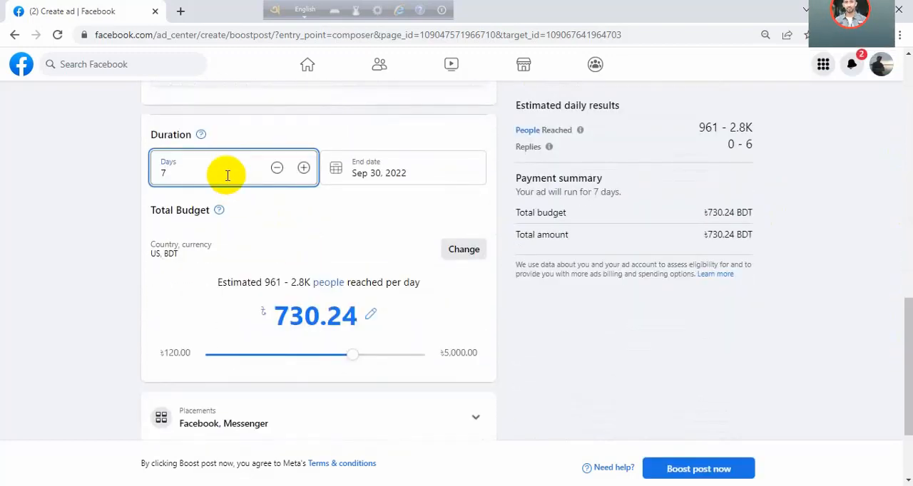
{"action": "type", "text": "2"}
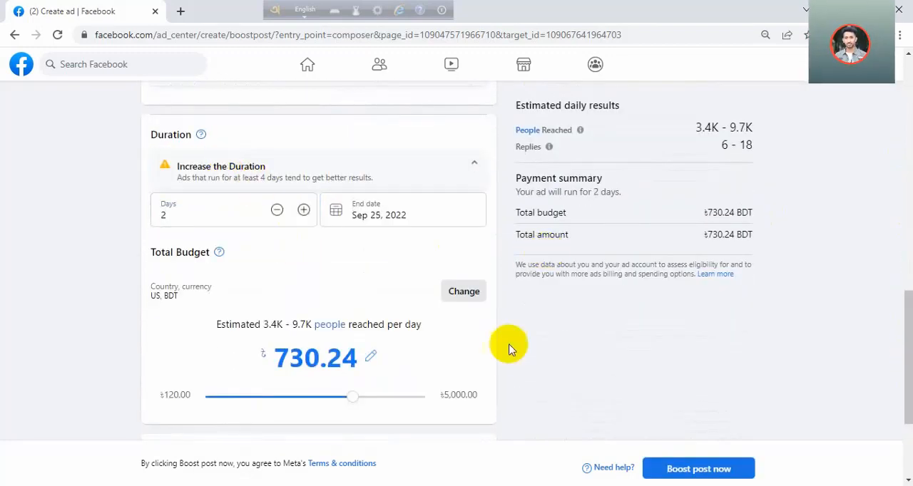
{"action": "left_click_drag", "start_coordinate": [355, 398], "coordinate": [385, 399]}
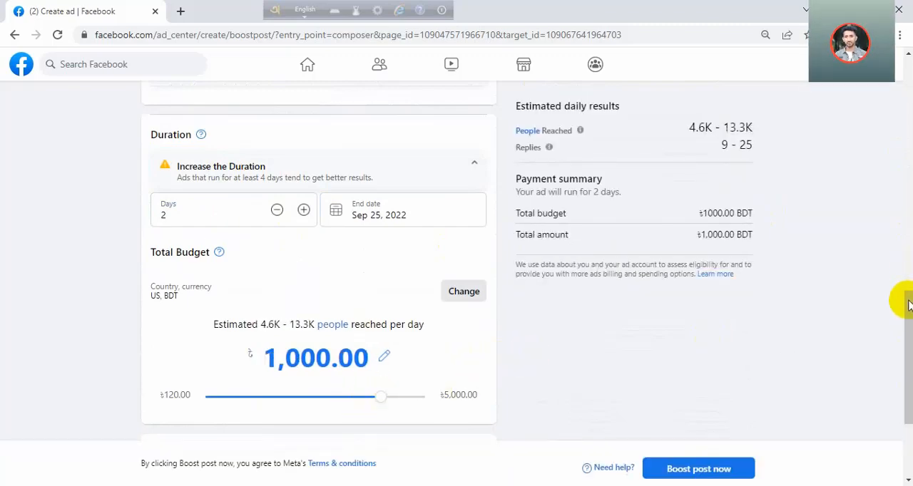
- Submit the boost, save the debit or credit card details as the payment method and skip the optional tax information
{"action": "left_click_drag", "start_coordinate": [908, 312], "coordinate": [900, 367]}
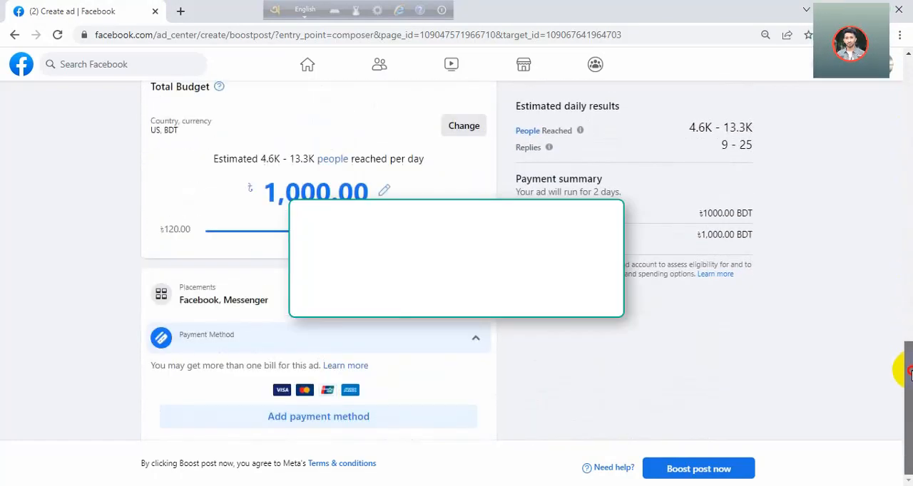
{"action": "left_click", "coordinate": [728, 474]}
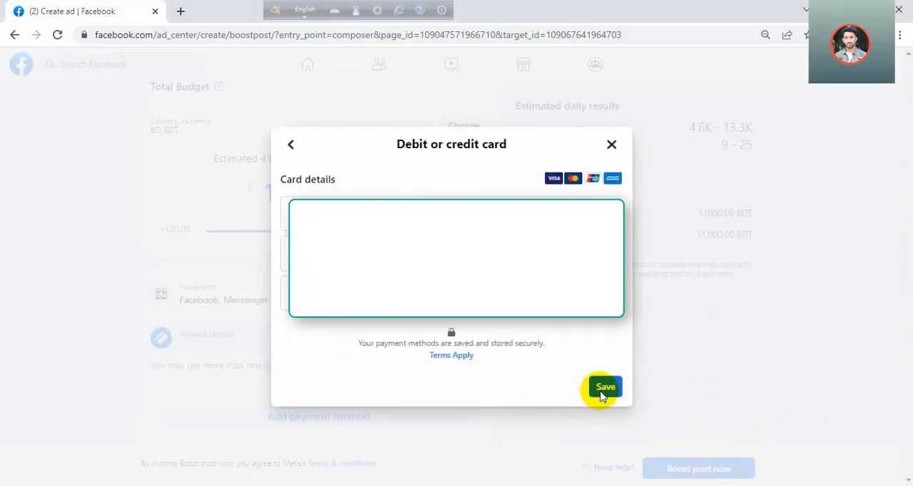
{"action": "left_click", "coordinate": [601, 397]}
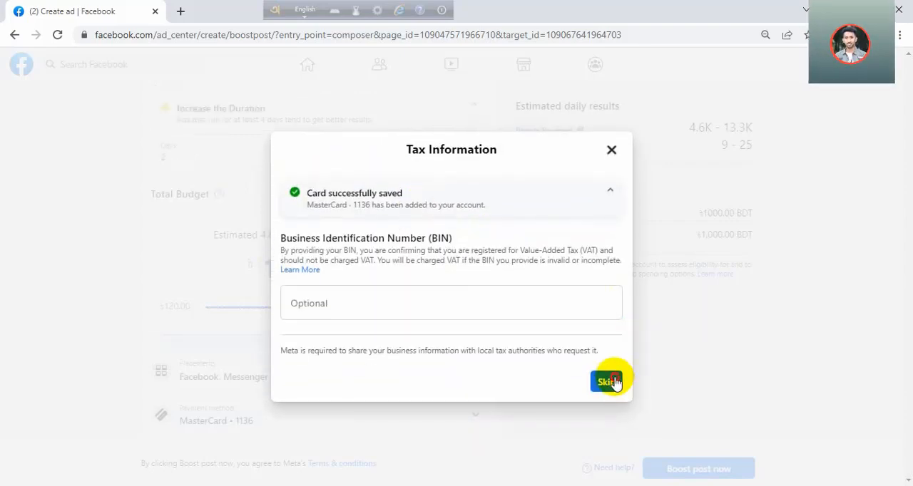
{"action": "left_click", "coordinate": [614, 382]}
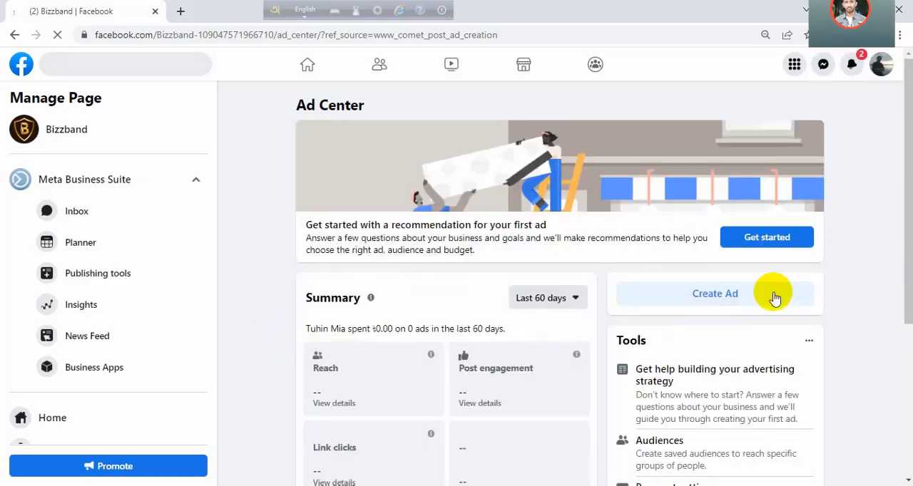
- Check the boosted post's review status and the summary in the Ad Center, reloading the page
{"action": "left_click_drag", "start_coordinate": [907, 164], "coordinate": [899, 310]}
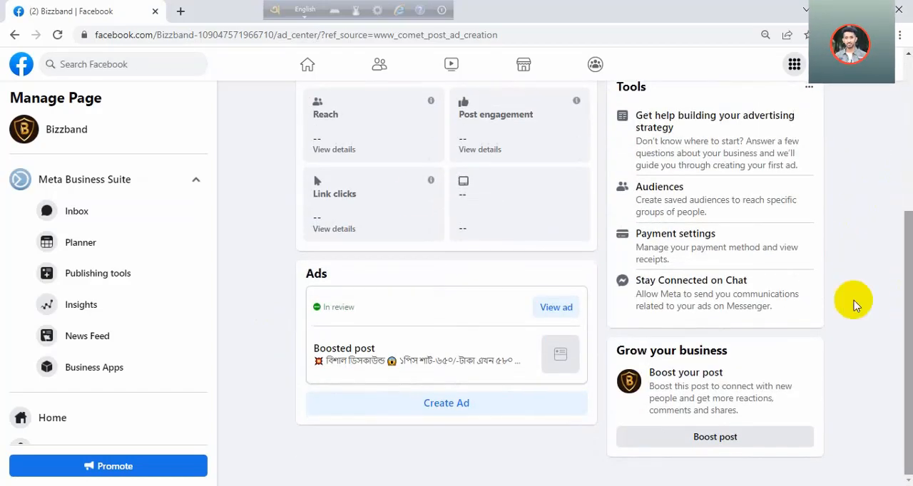
{"action": "left_click", "coordinate": [61, 36]}
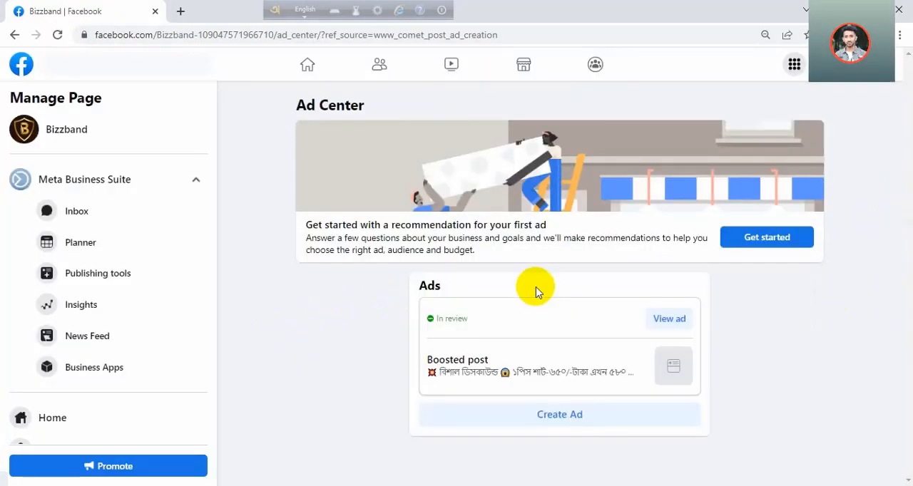
{"action": "left_click_drag", "start_coordinate": [905, 147], "coordinate": [904, 165]}
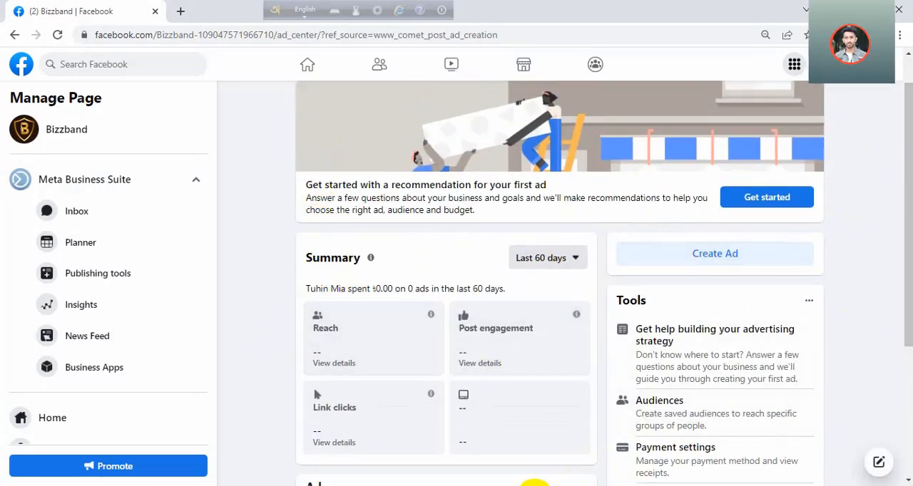
- Switch to the Word document and add the line "একটু পর এক্টিভ হবে ইনশাল্লাহ" below the closing word ধন্যবাদ
{"action": "left_click", "coordinate": [536, 485]}
{"action": "left_click", "coordinate": [341, 241]}
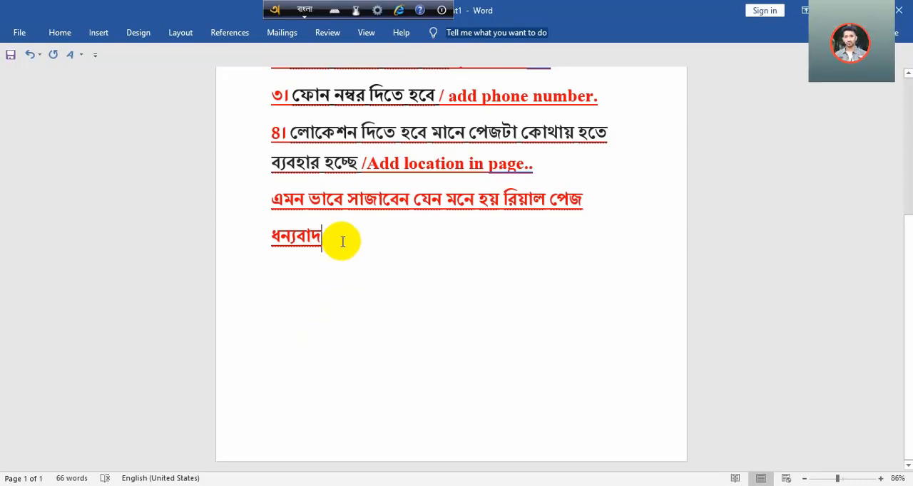
{"action": "key", "text": "Return"}
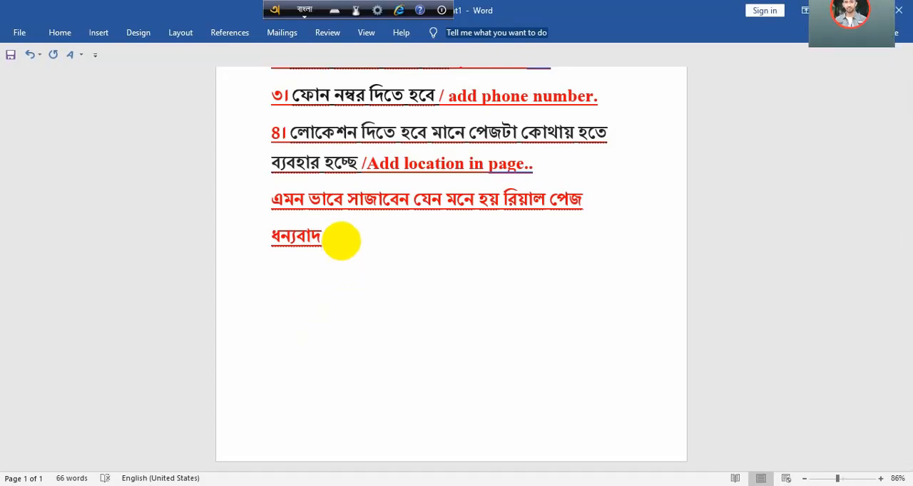
{"action": "type", "text": "ekoTu "}
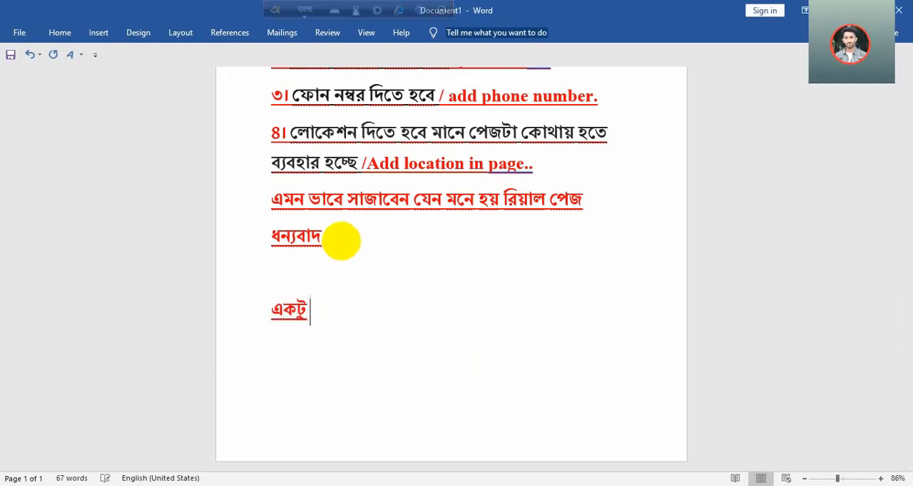
{"action": "type", "text": "por ek"}
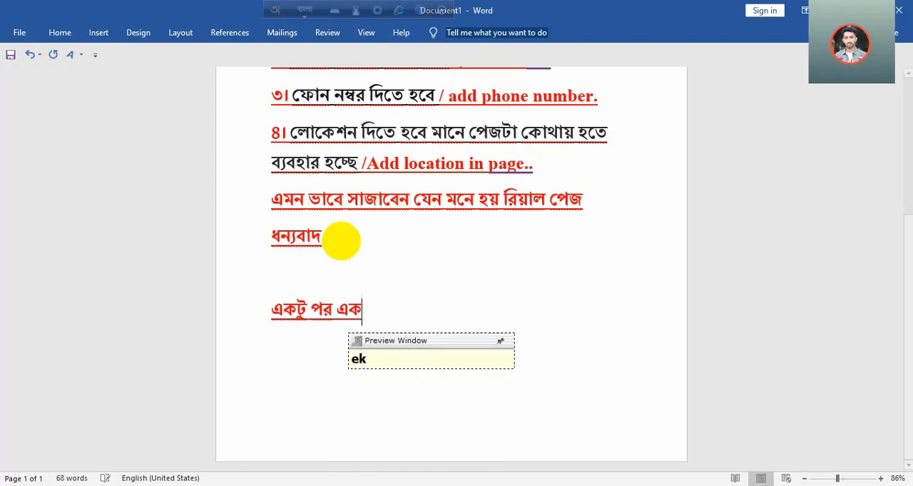
{"action": "type", "text": "D"}
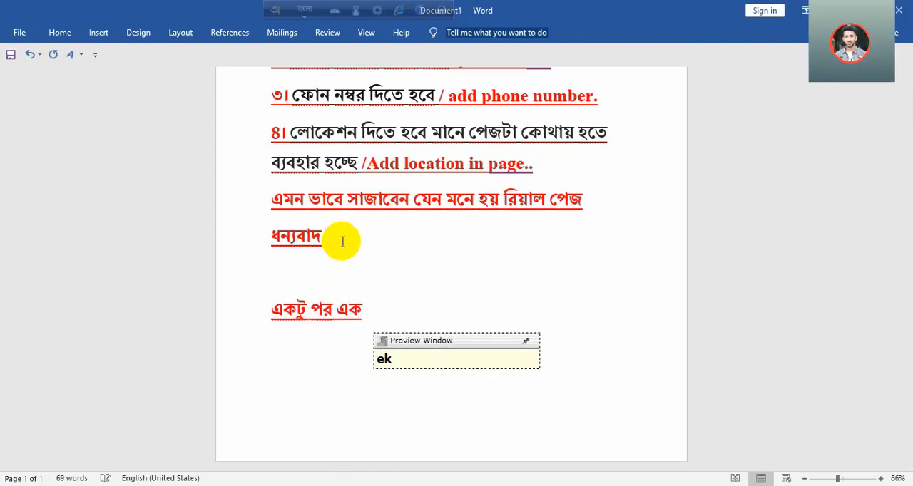
{"action": "type", "text": "iv"}
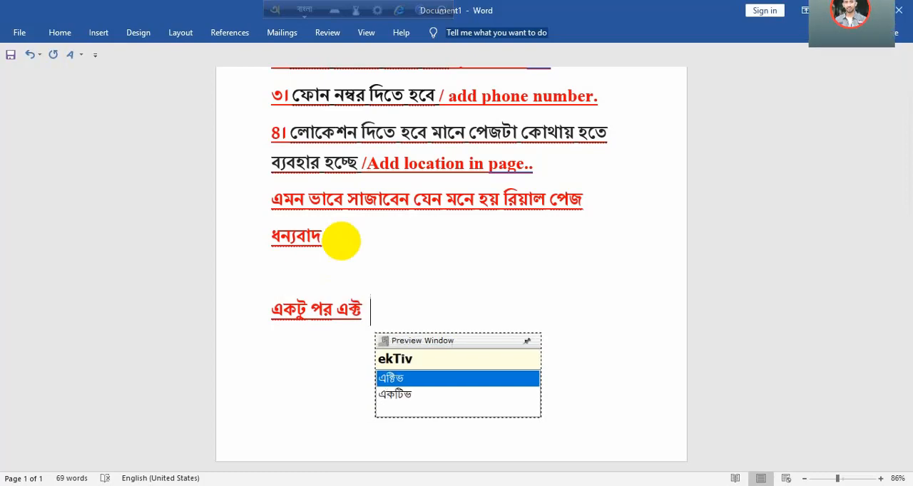
{"action": "type", "text": " hobe "}
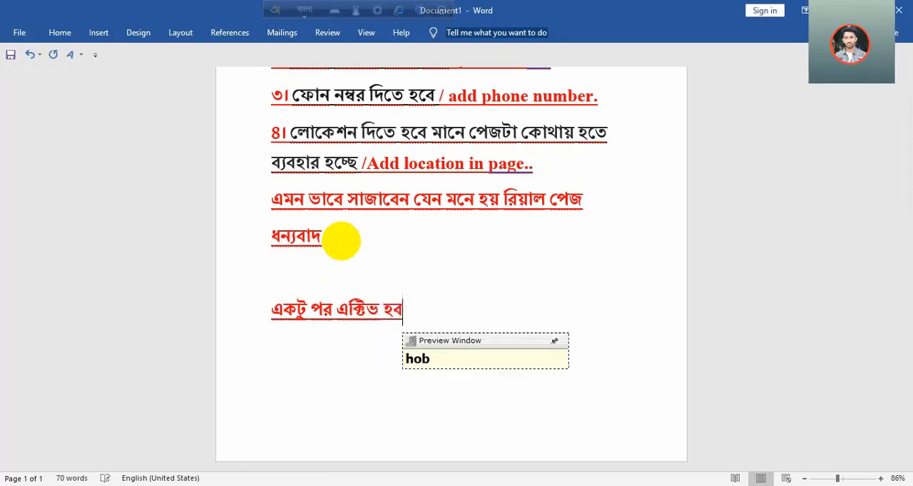
{"action": "type", "text": "in"}
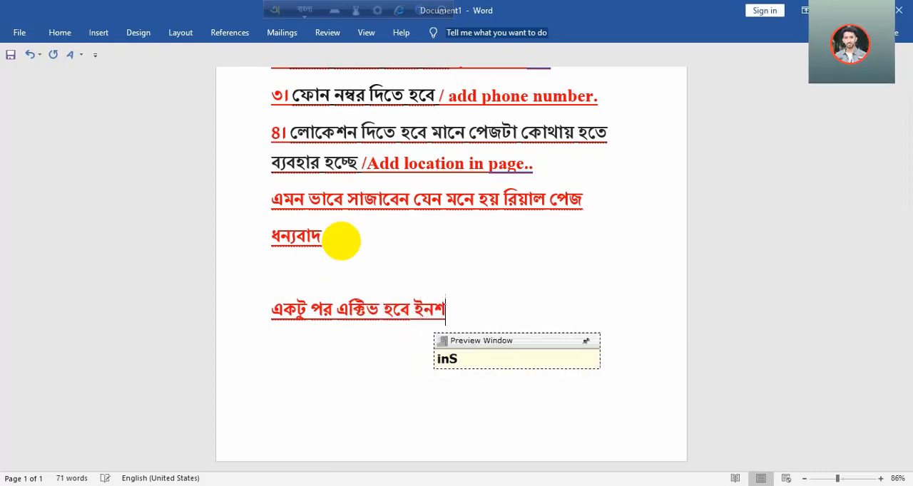
{"action": "type", "text": "Sallah "}
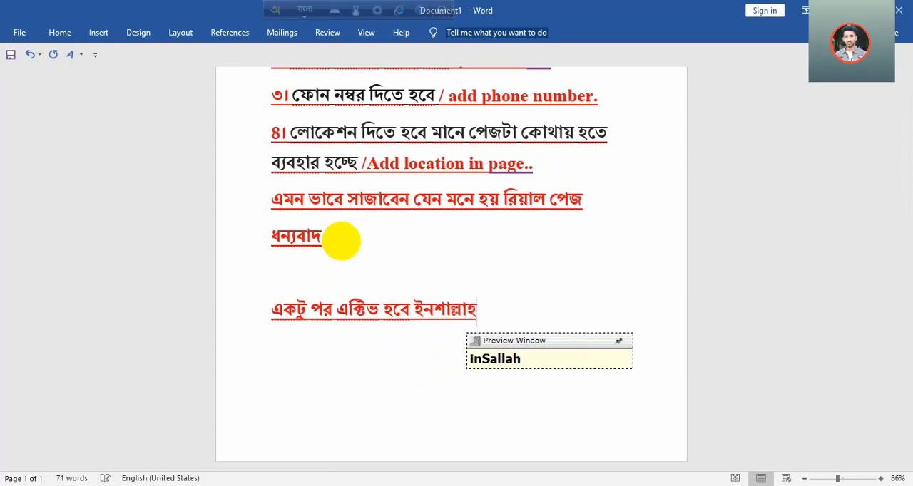
{"action": "type", "text": "pje"}
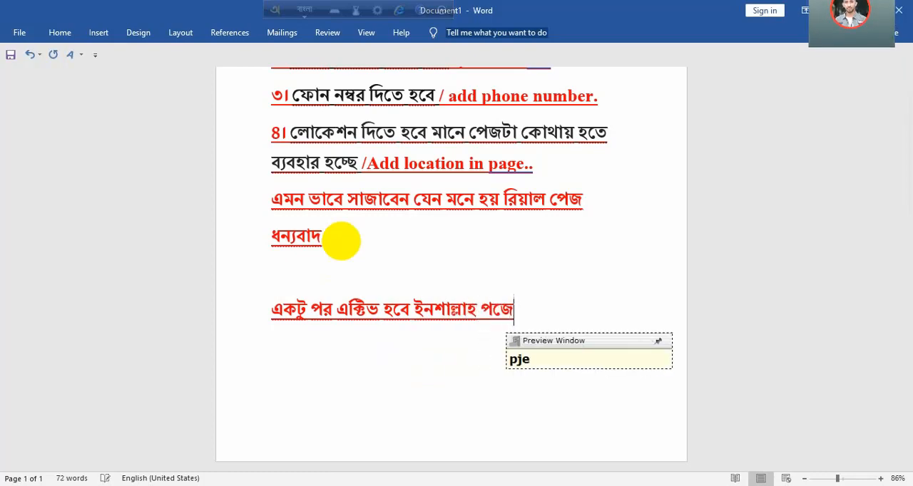
- Continue the new line with the text "পেজের কিছু হবে না অপেক্ষা করুন"
{"action": "key", "text": "BackSpace"}
{"action": "key", "text": "BackSpace"}
{"action": "type", "text": "pejer "}
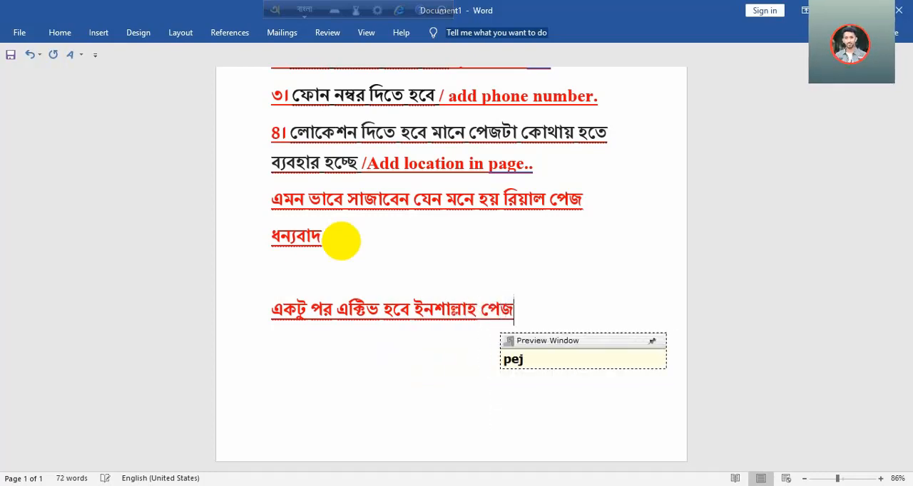
{"action": "type", "text": "kichu "}
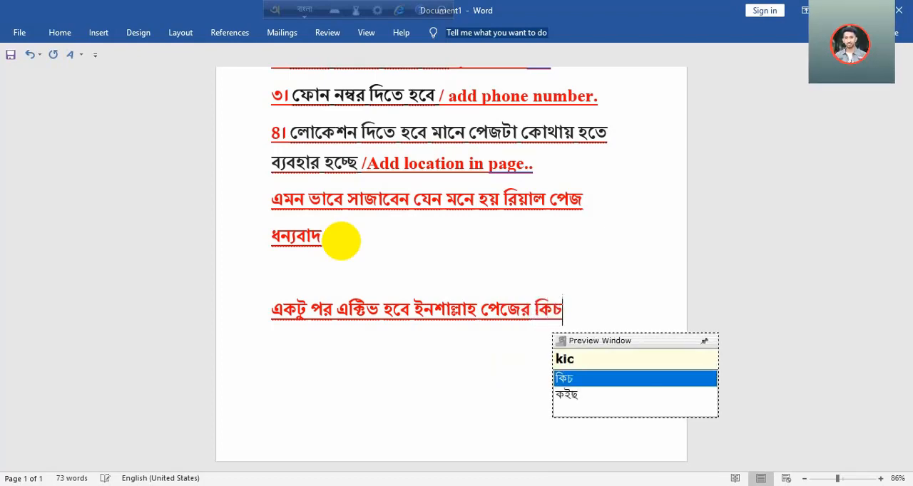
{"action": "type", "text": "hobe na"}
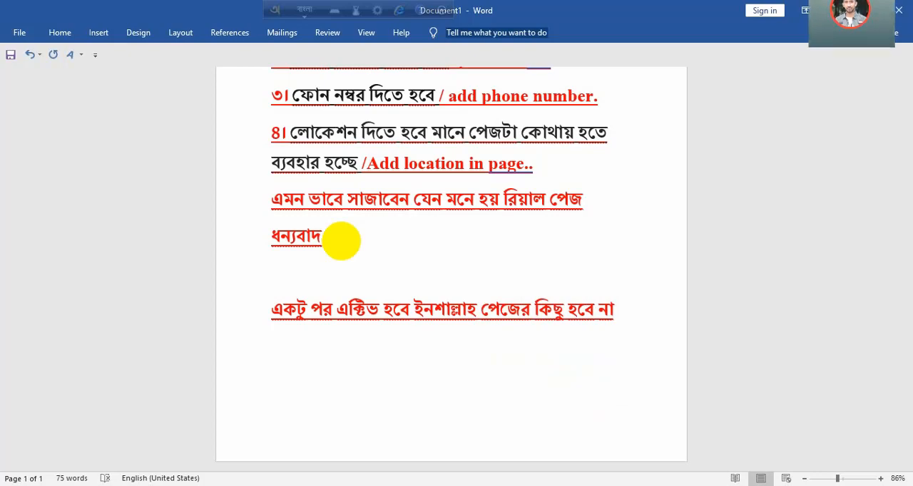
{"action": "type", "text": " opekkha"}
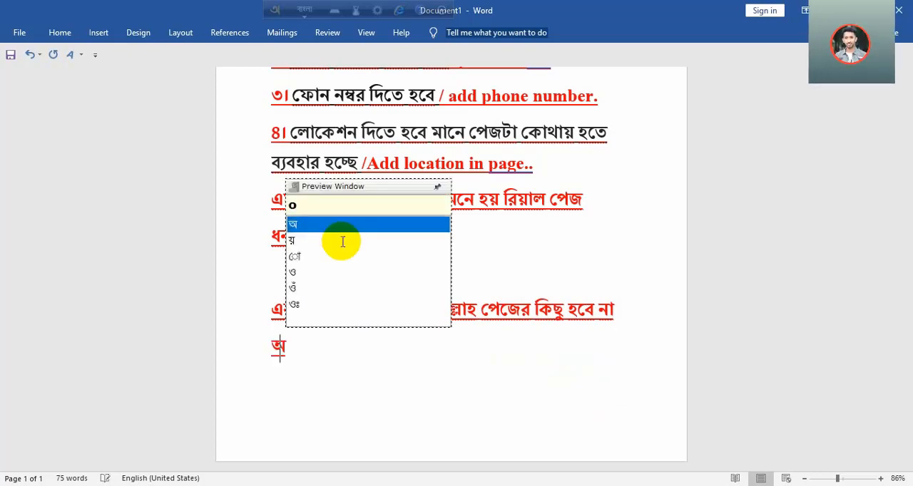
{"action": "type", "text": " korun"}
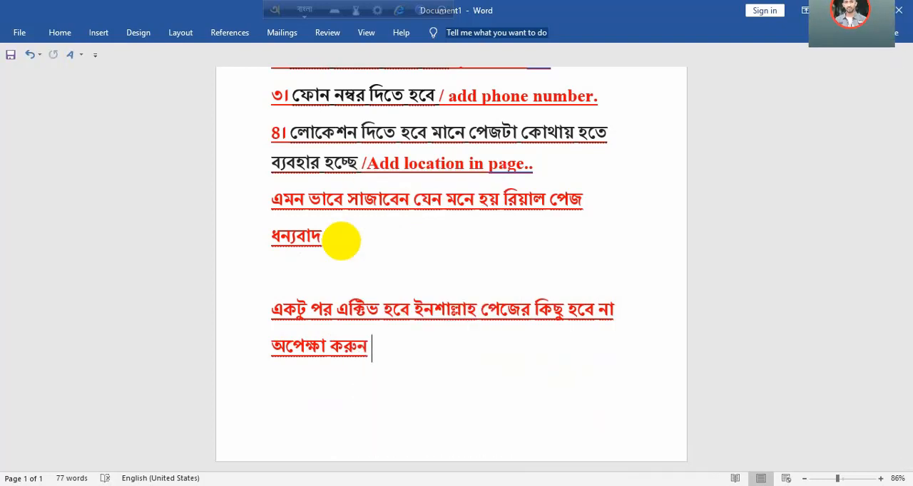
{"action": "type", "text": "5 "}
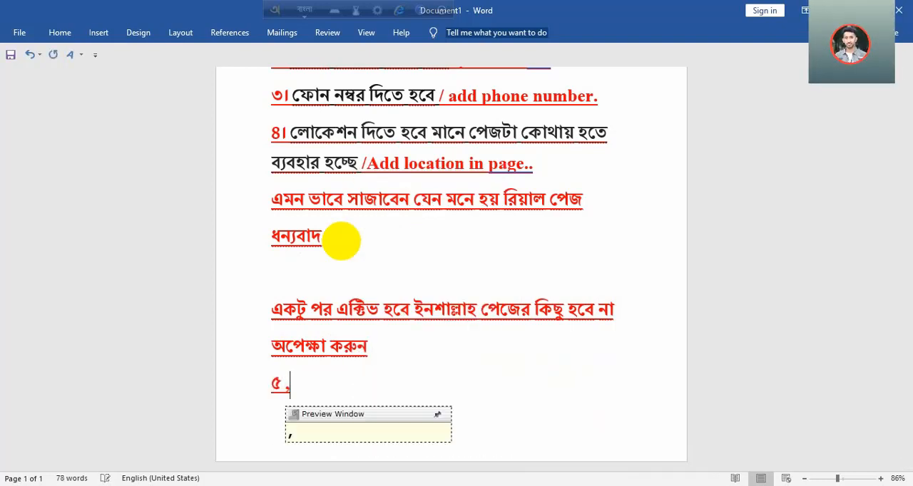
{"action": "type", "text": "mim"}
- Add a separate line reading "৫ মিনিট" followed by a row of dots
{"action": "key", "text": "BackSpace"}
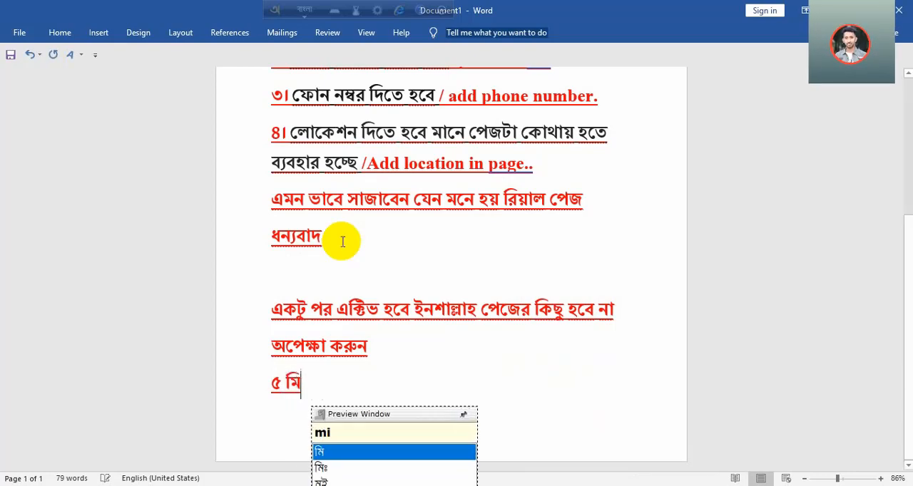
{"action": "type", "text": "niT"}
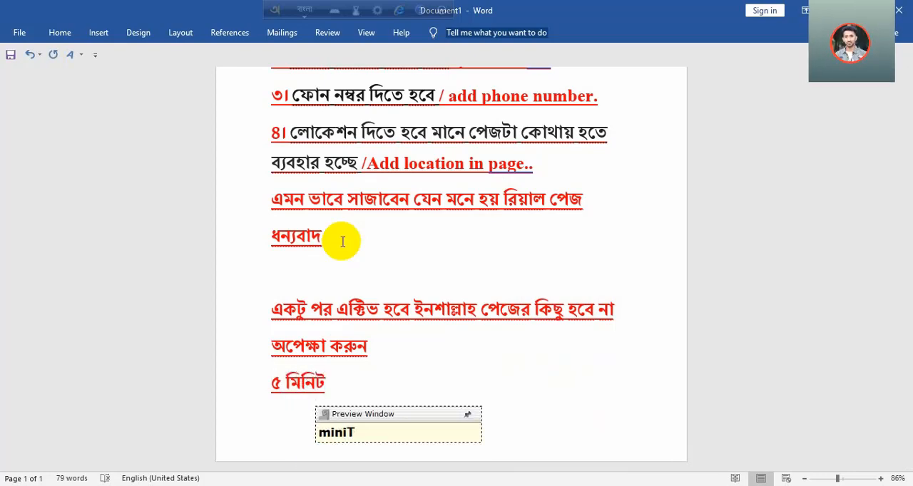
{"action": "type", "text": ".."}
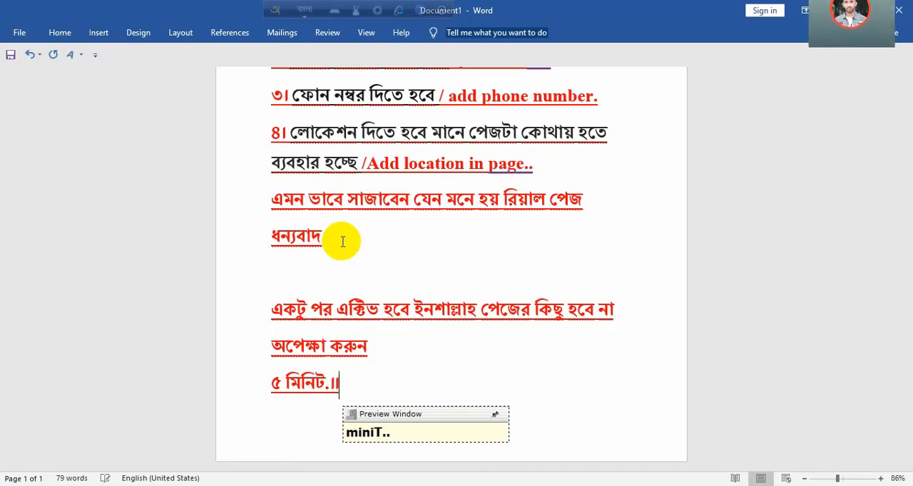
{"action": "key", "text": "BackSpace"}
{"action": "key", "text": "BackSpace"}
{"action": "type", "text": ",,,,,"}
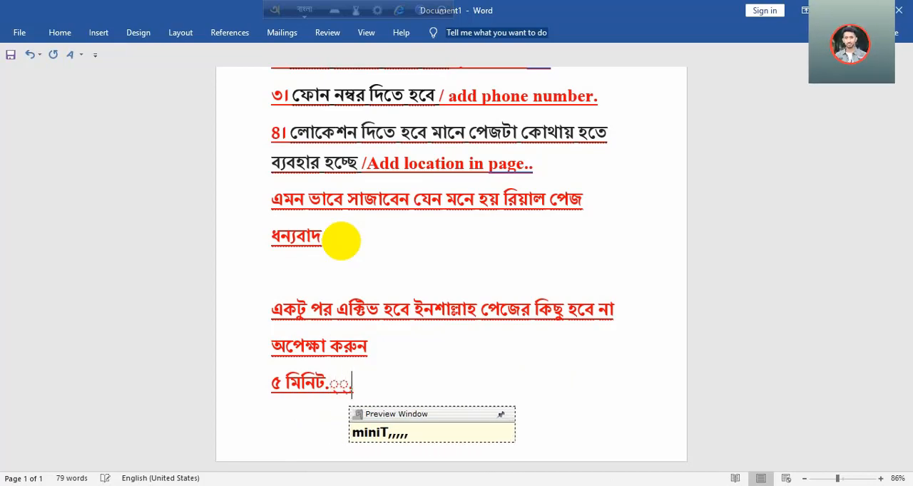
{"action": "key", "text": "BackSpace"}
{"action": "key", "text": "BackSpace"}
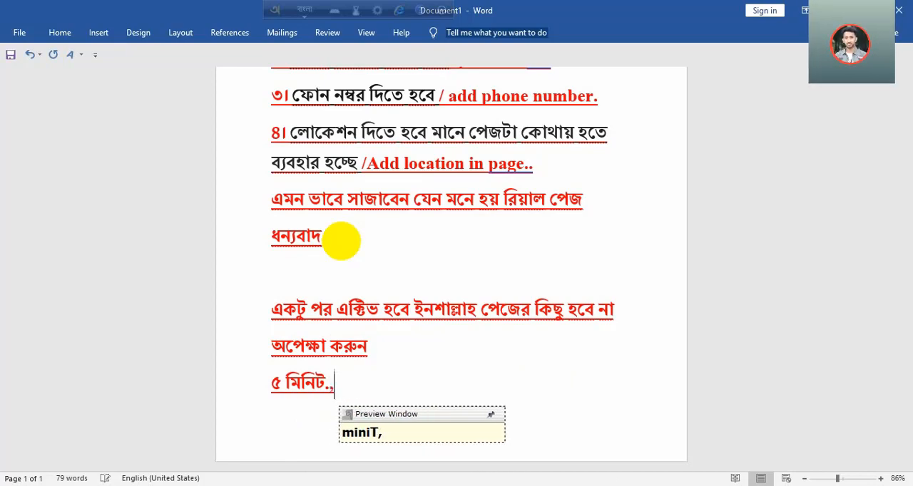
{"action": "type", "text": "........"}
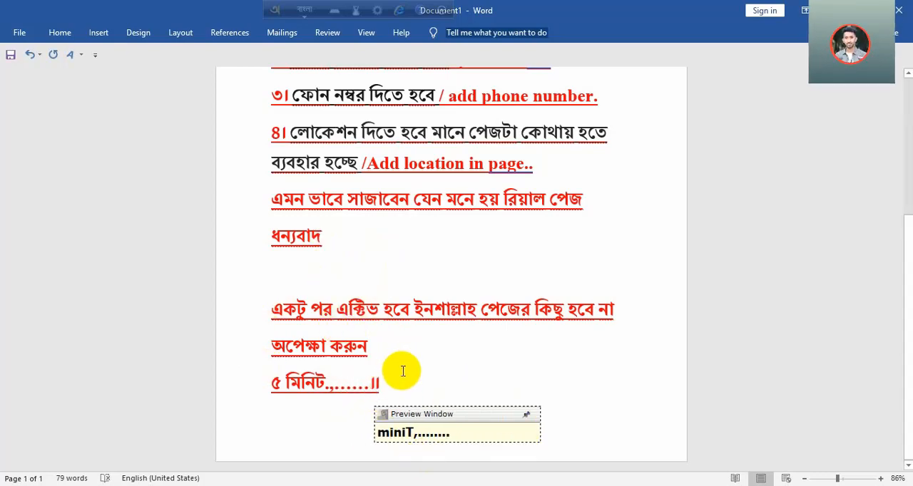
- Switch to the Spark vellay Facebook Page and examine the active ad's status, reach, conversations and spend in its Ad Center
{"action": "key", "text": "ctrl+Return"}
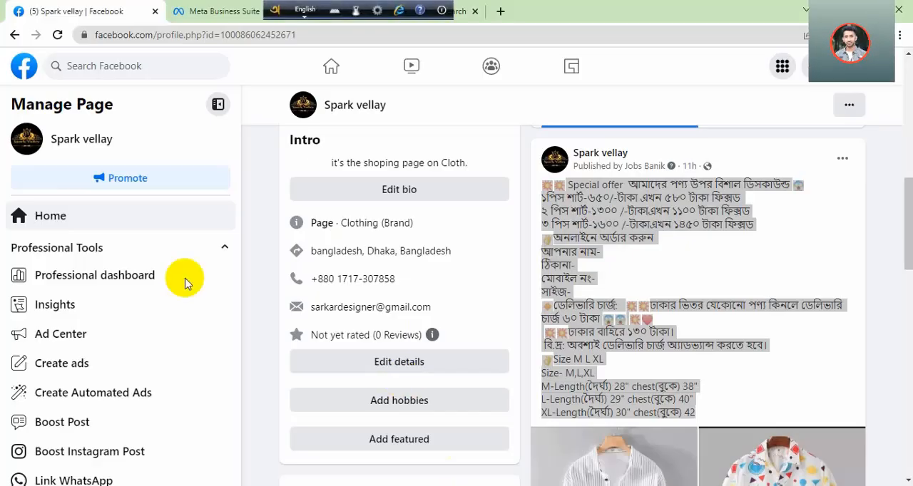
{"action": "left_click", "coordinate": [90, 334]}
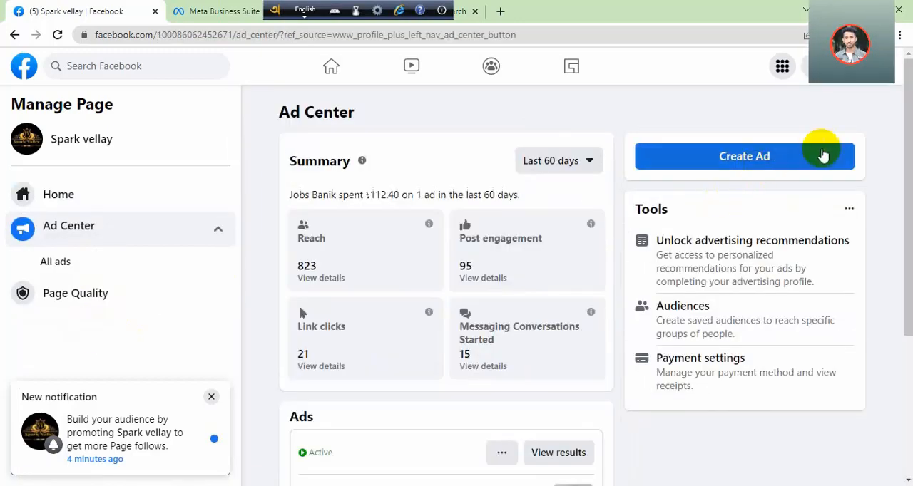
{"action": "left_click_drag", "start_coordinate": [901, 128], "coordinate": [902, 282]}
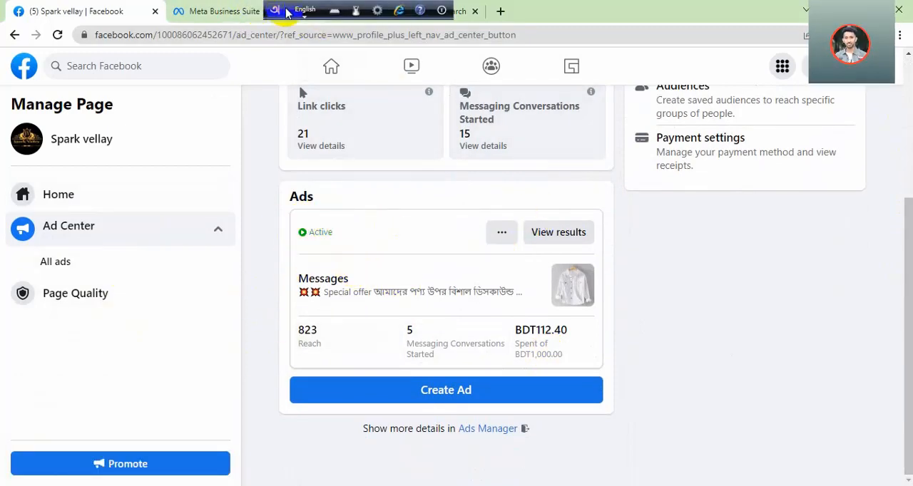
{"action": "left_click_drag", "start_coordinate": [286, 12], "coordinate": [604, 12]}
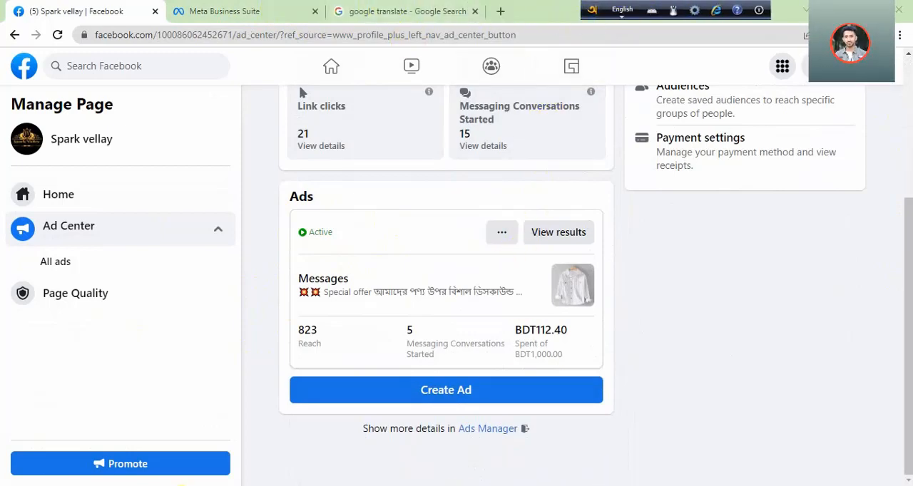
- Search Windows for "fas" and launch FastStone Capture
{"action": "left_click", "coordinate": [170, 485]}
{"action": "type", "text": "fas"}
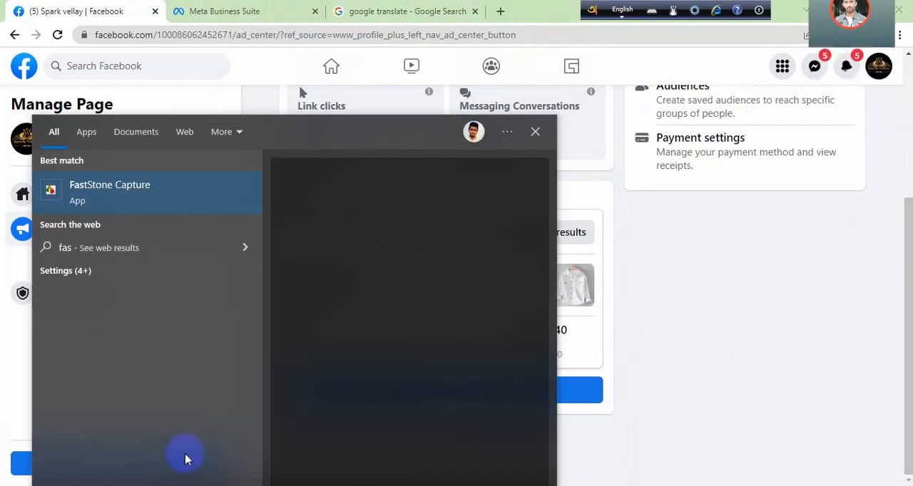
{"action": "left_click", "coordinate": [213, 198]}
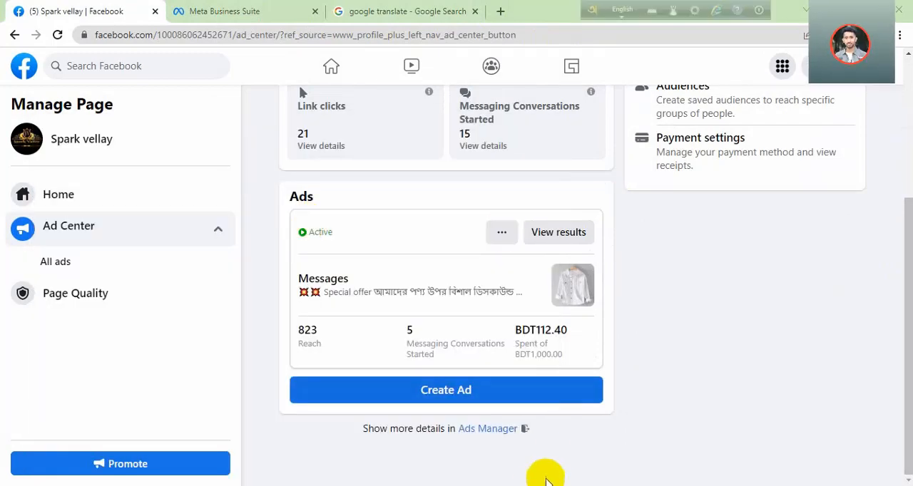